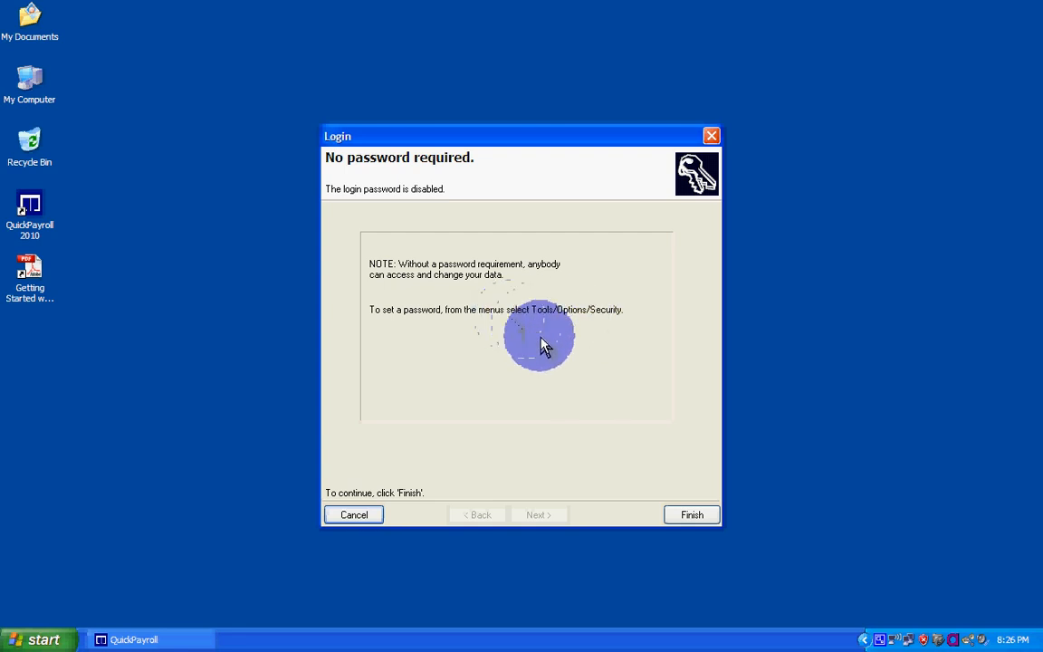
- Finish the password-free login and add a new employee with the first name, surname and a basic pay of 19500
left_click(692, 516)
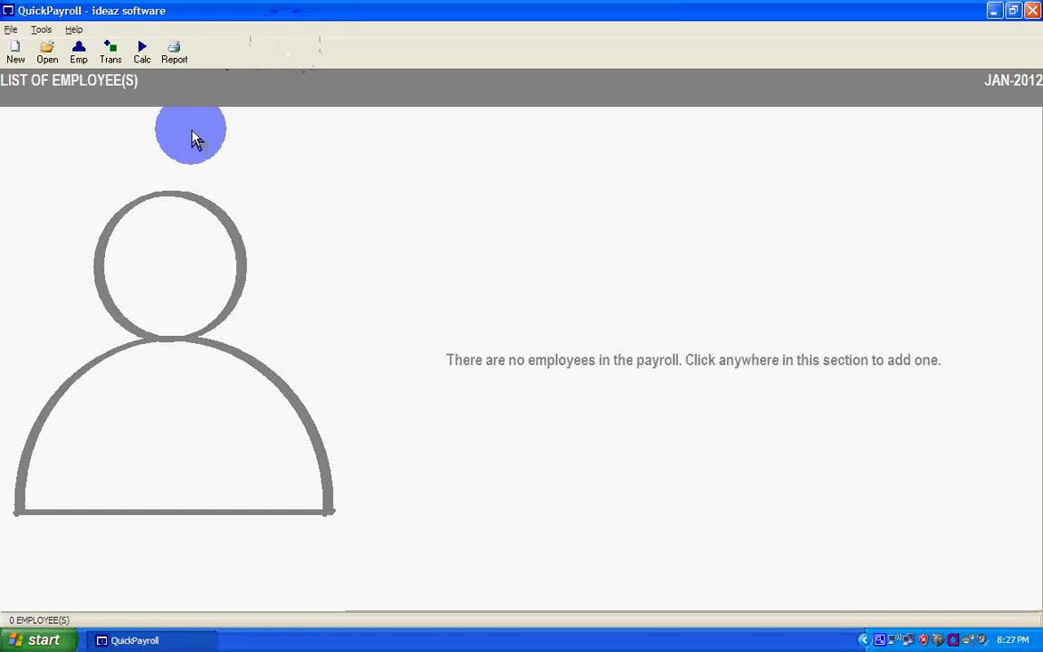
left_click(80, 57)
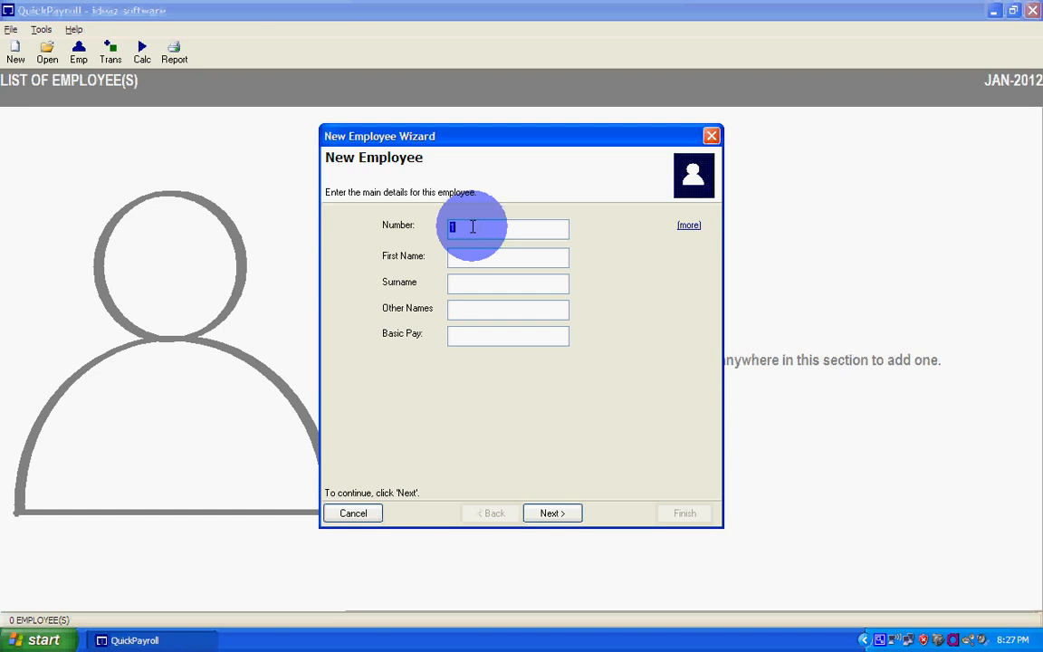
key("Tab")
key("Tab")
key("Tab")
key("Tab")
type("19500")
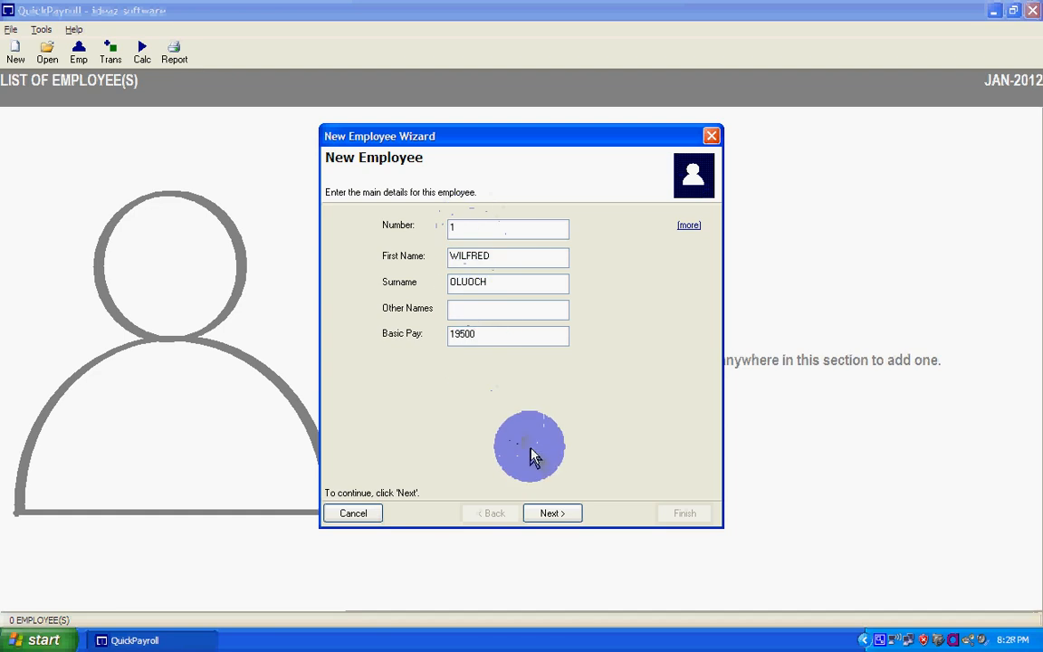
left_click(554, 513)
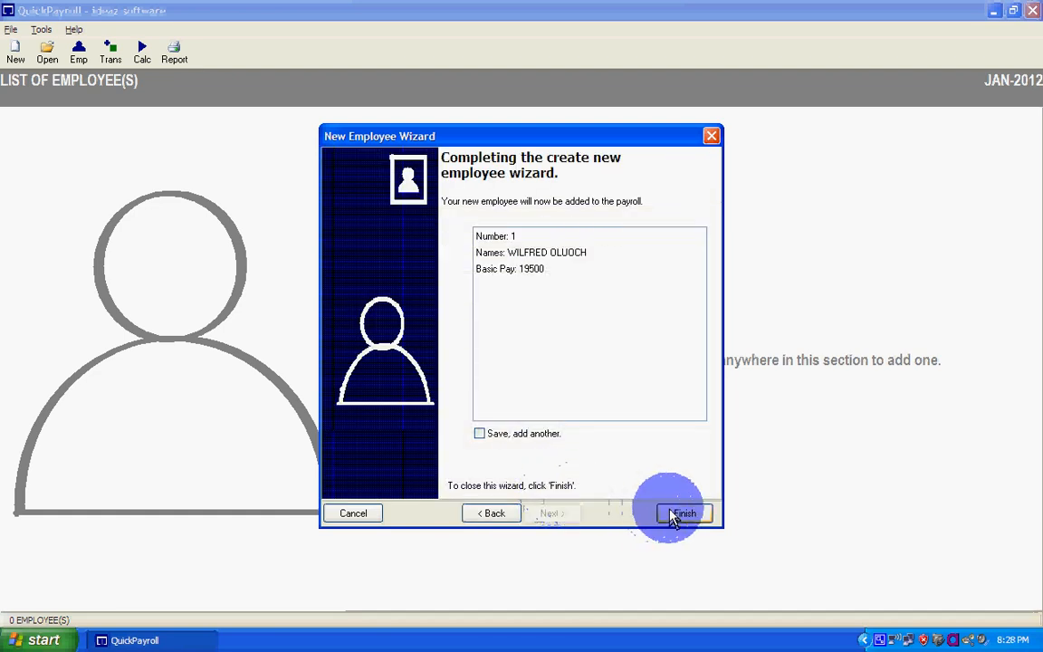
left_click(680, 516)
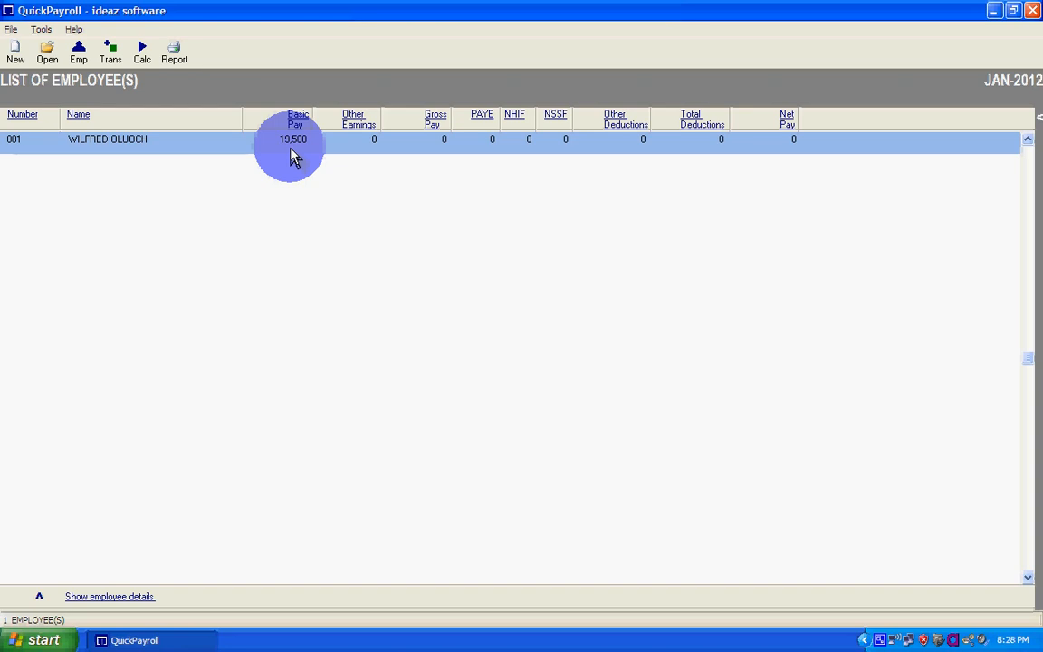
- Show the details pane for the new employee and go through the personal detail fields
left_click(150, 596)
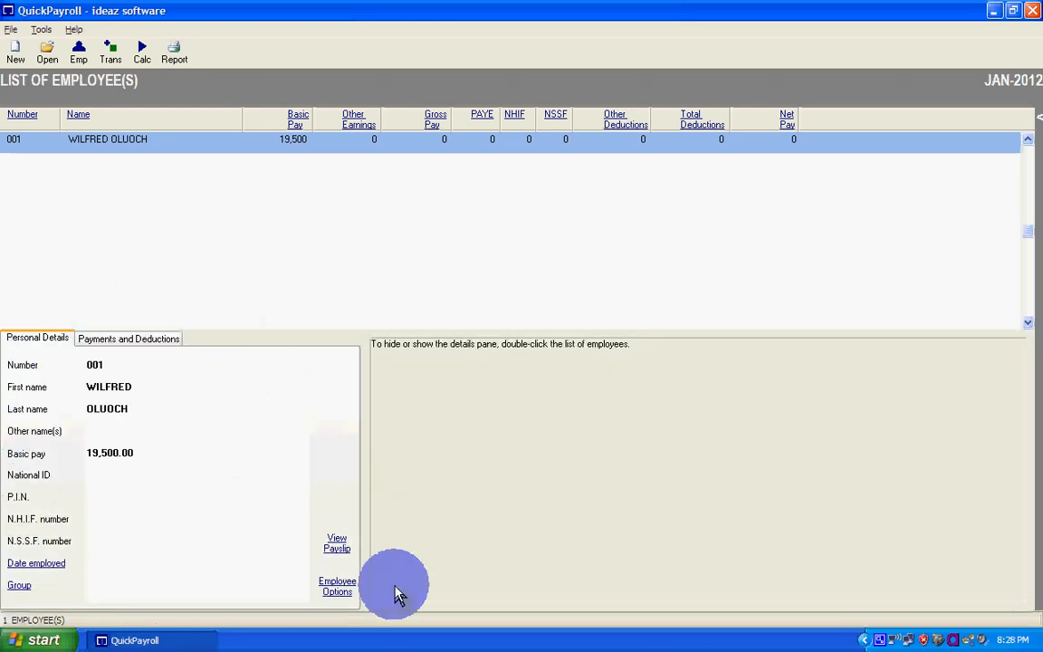
double_click(165, 144)
double_click(166, 145)
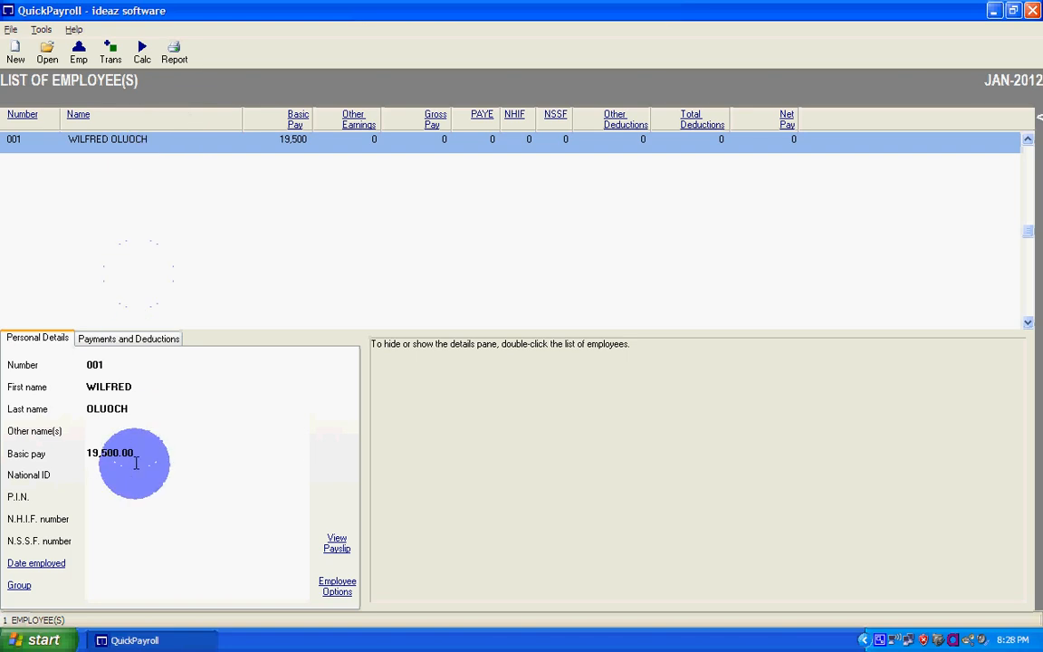
left_click(101, 430)
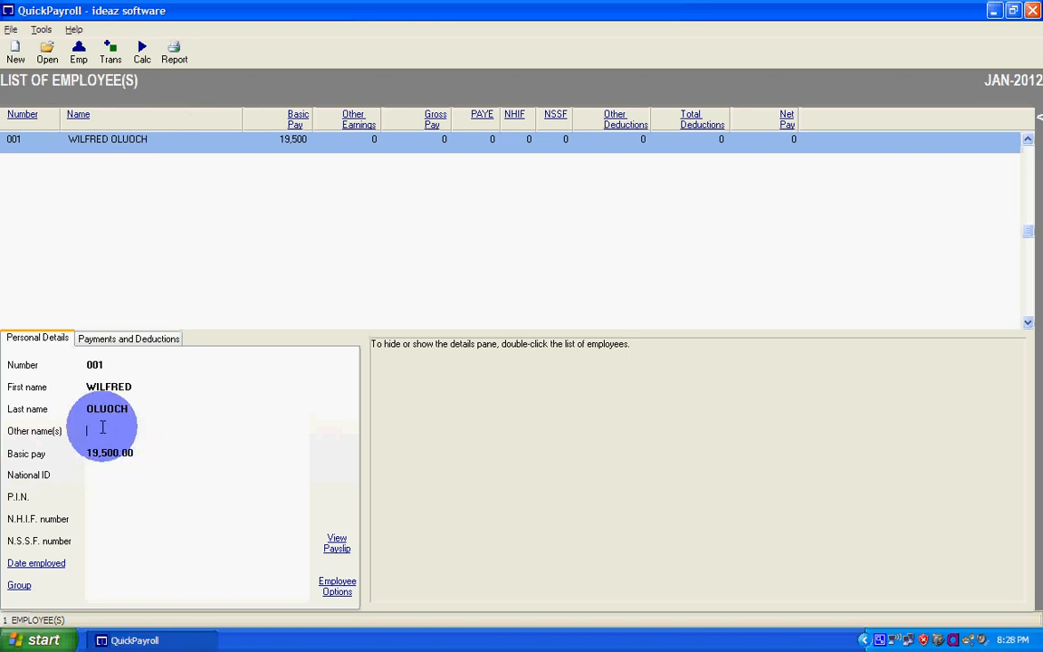
left_click(90, 498)
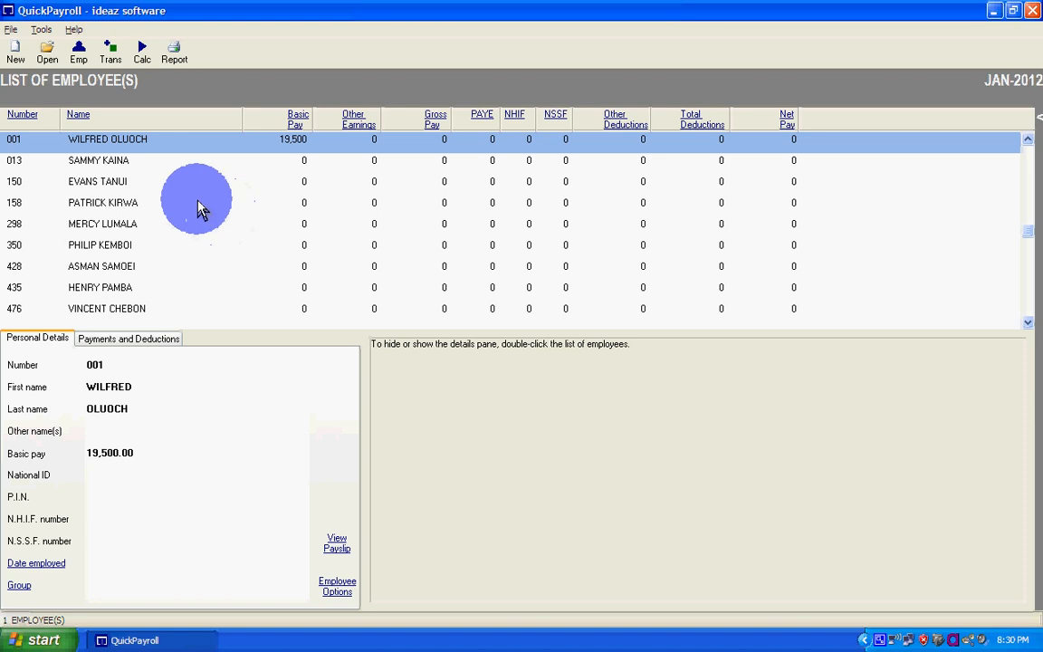
- Run the payroll calculation for all employees for JAN-2012
left_click(149, 61)
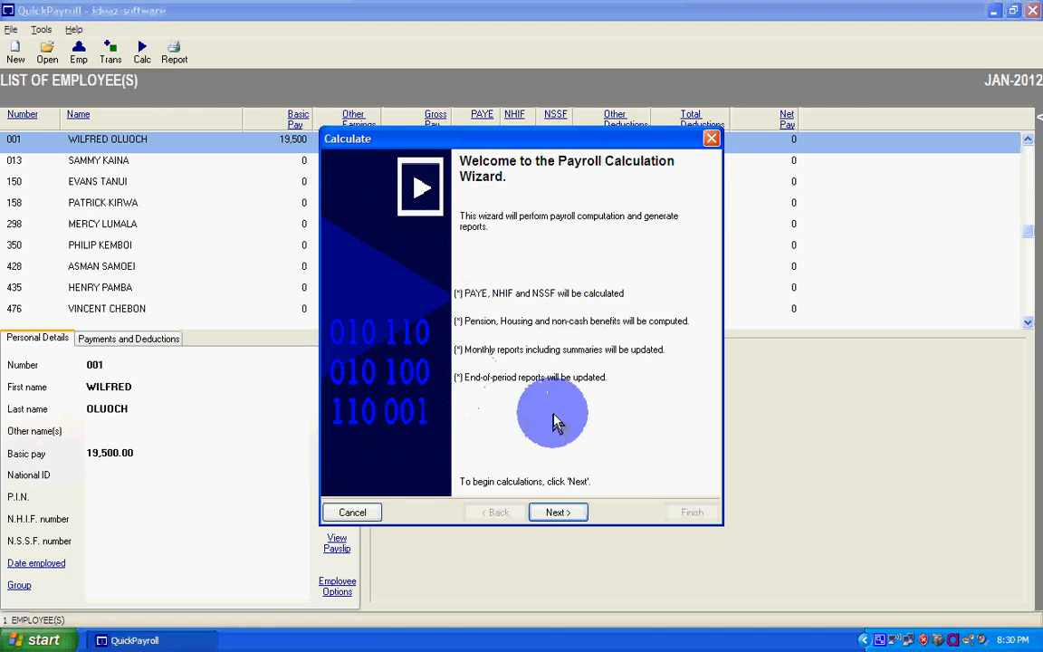
left_click(558, 513)
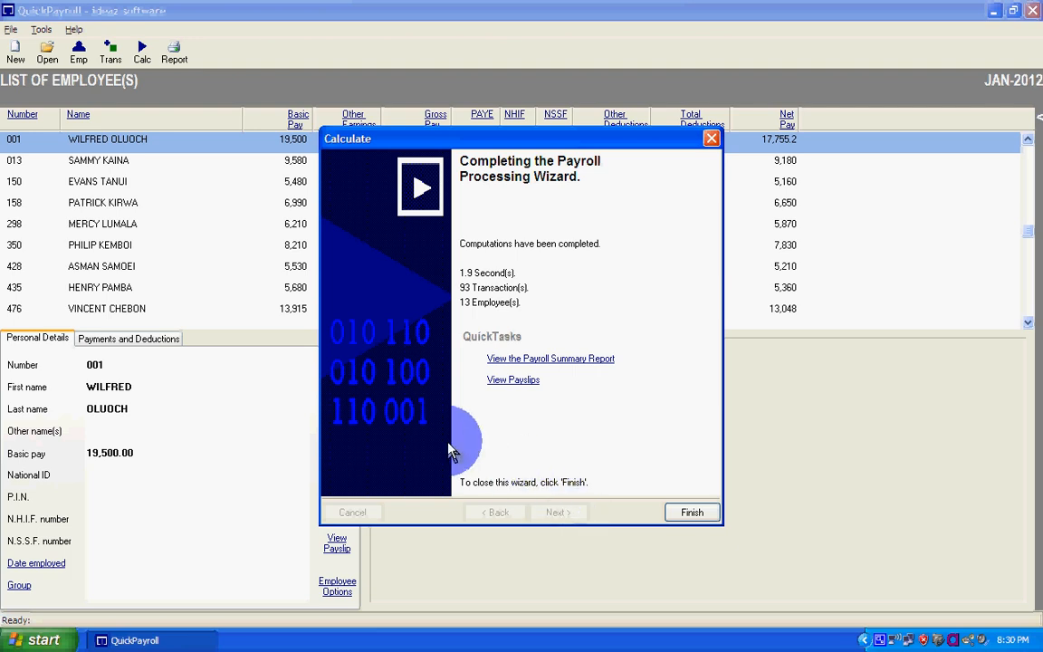
left_click(692, 514)
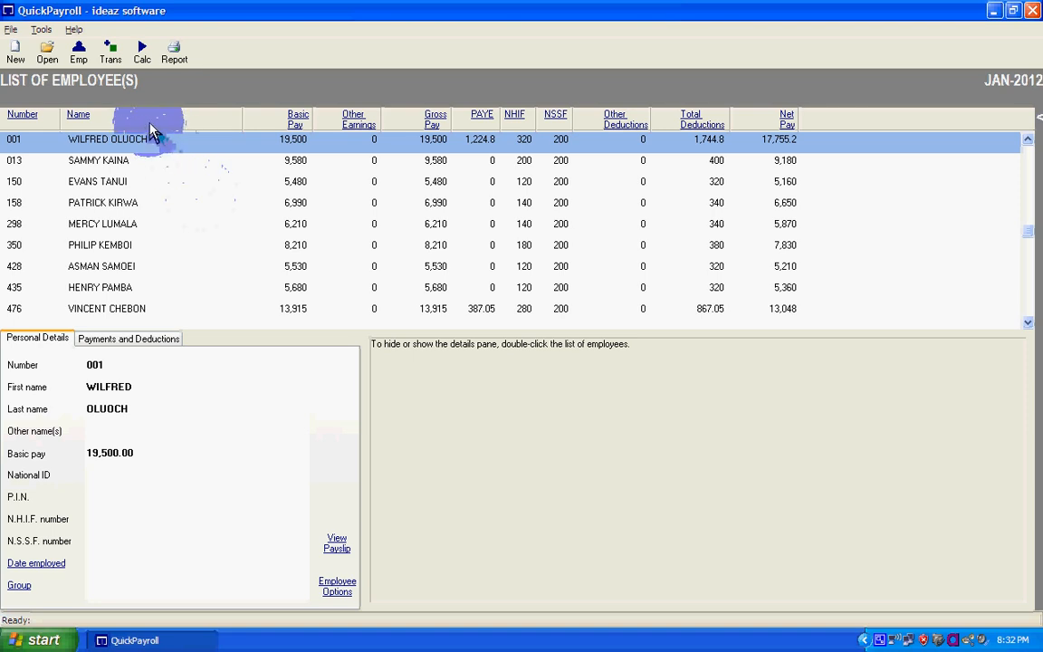
- Post a SALES COMMISSION payment of 15,000 KSH for the second employee in the list
left_click(134, 163)
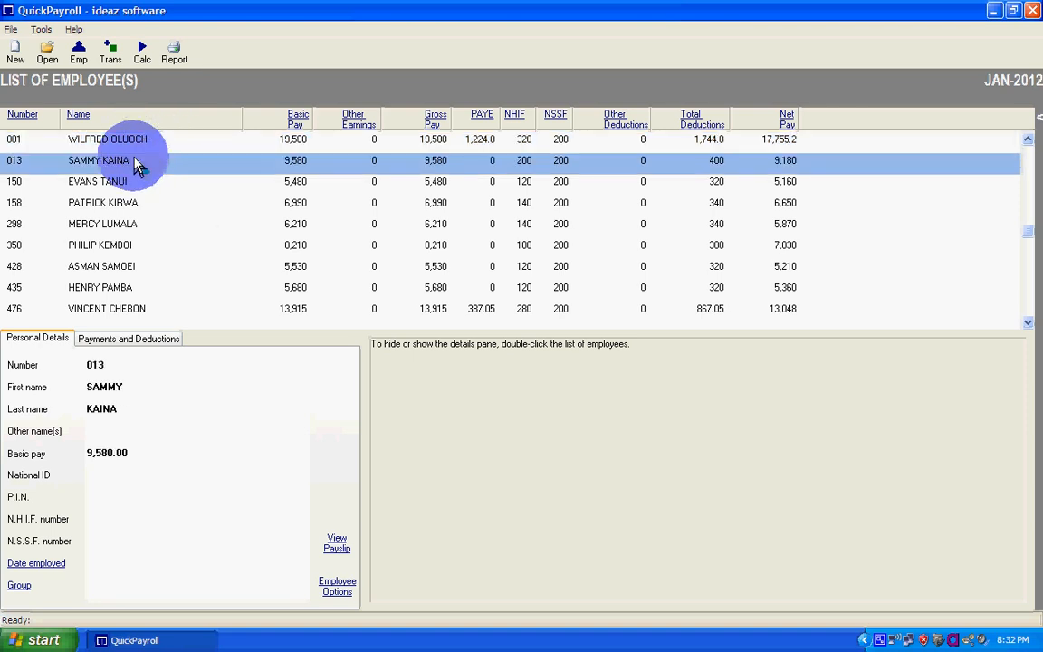
left_click(109, 54)
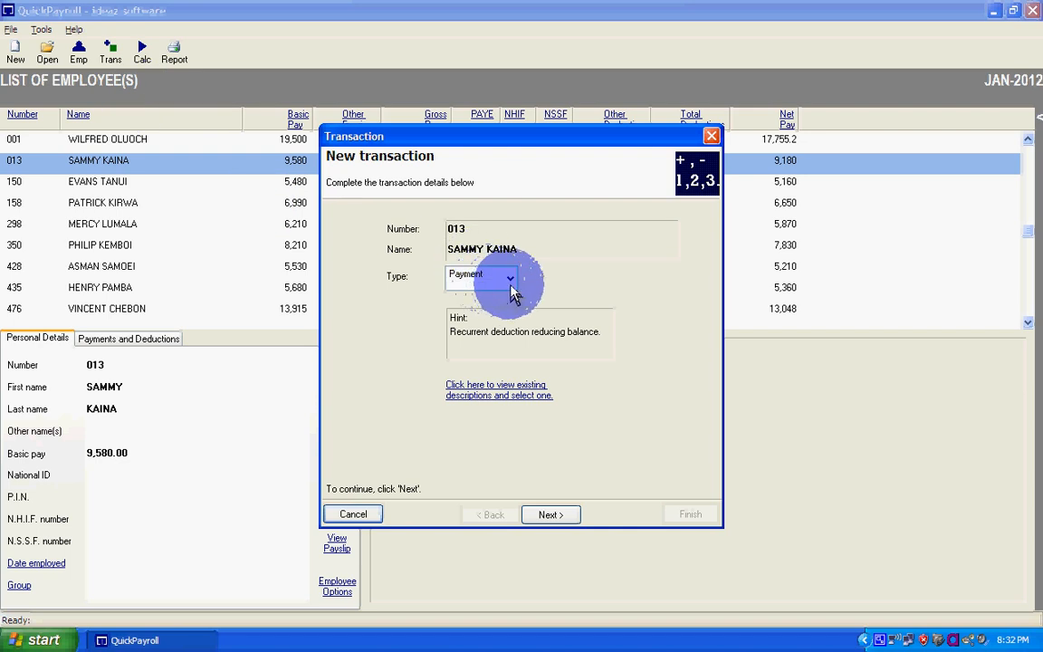
left_click(552, 515)
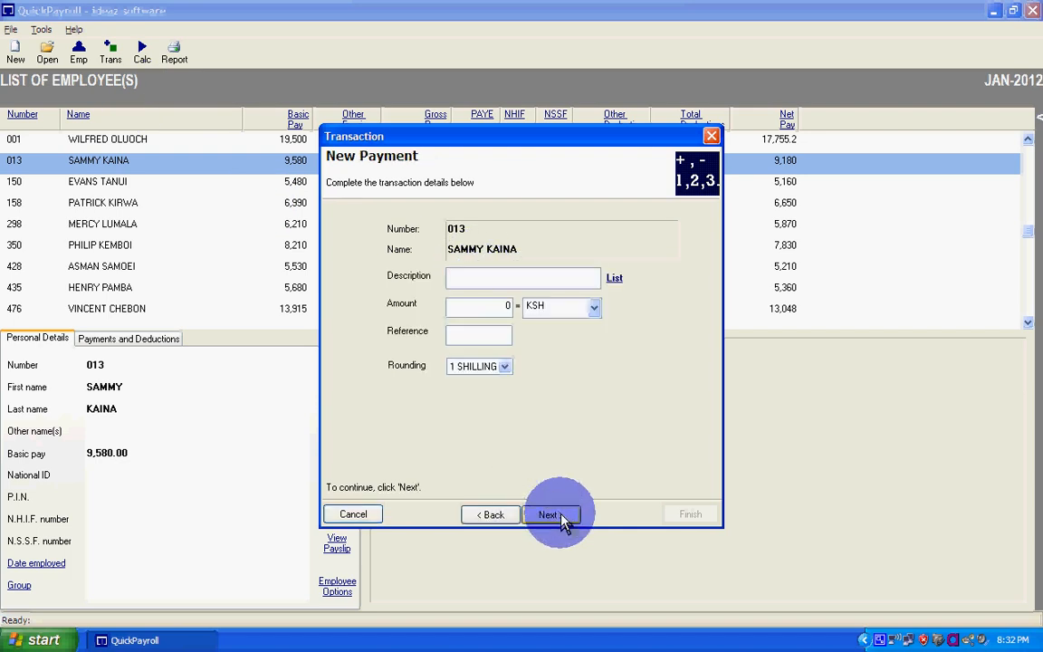
type("SALES COMMISSION")
key("Tab")
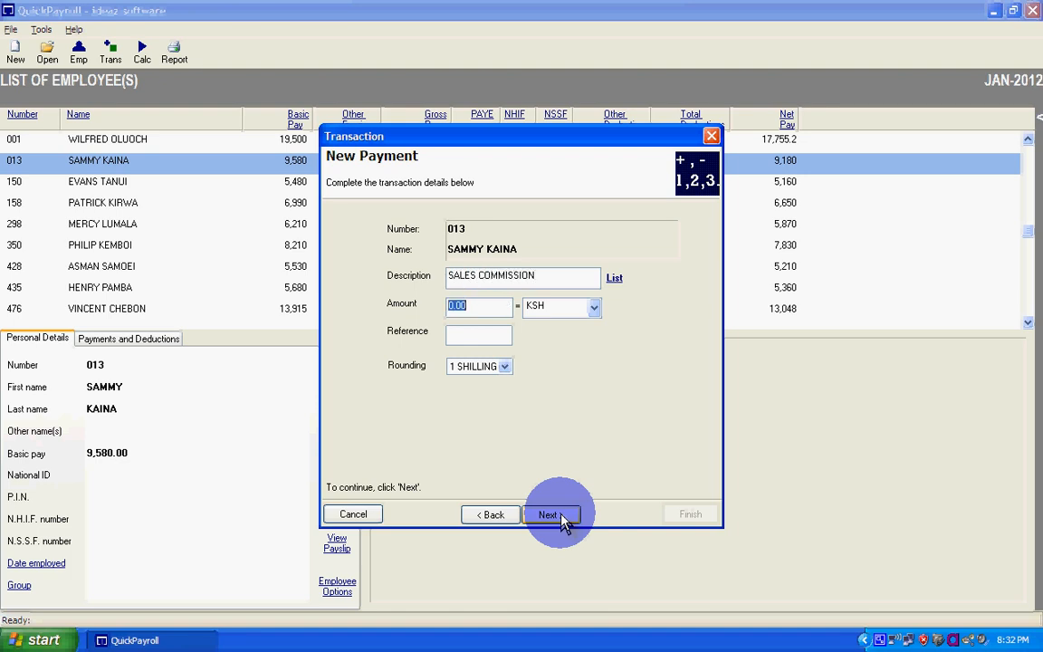
type("150")
left_click(548, 514)
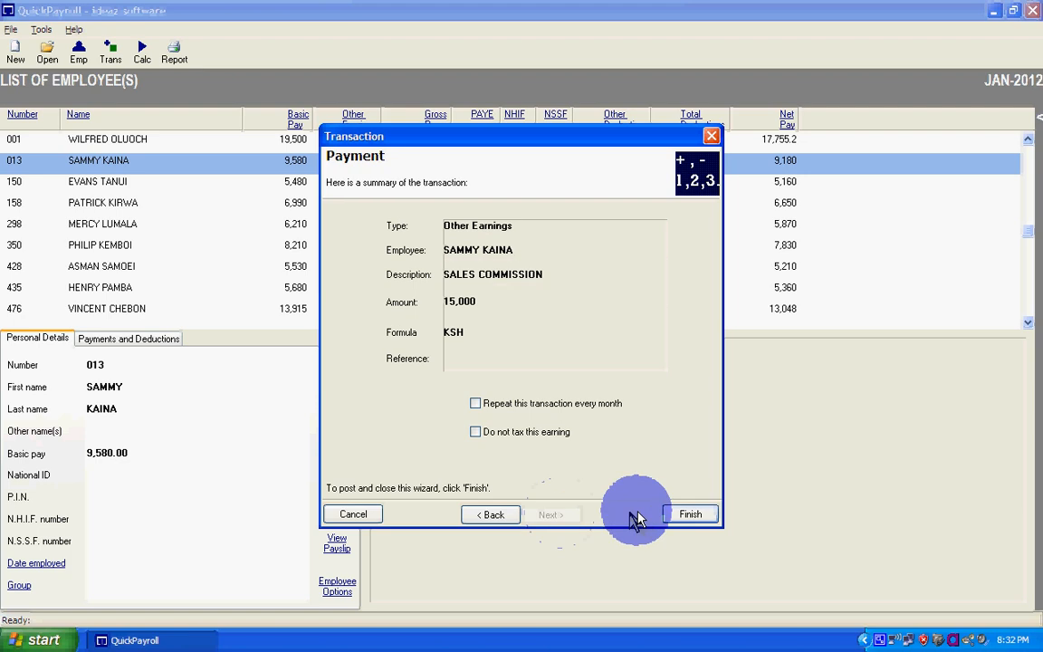
left_click(692, 514)
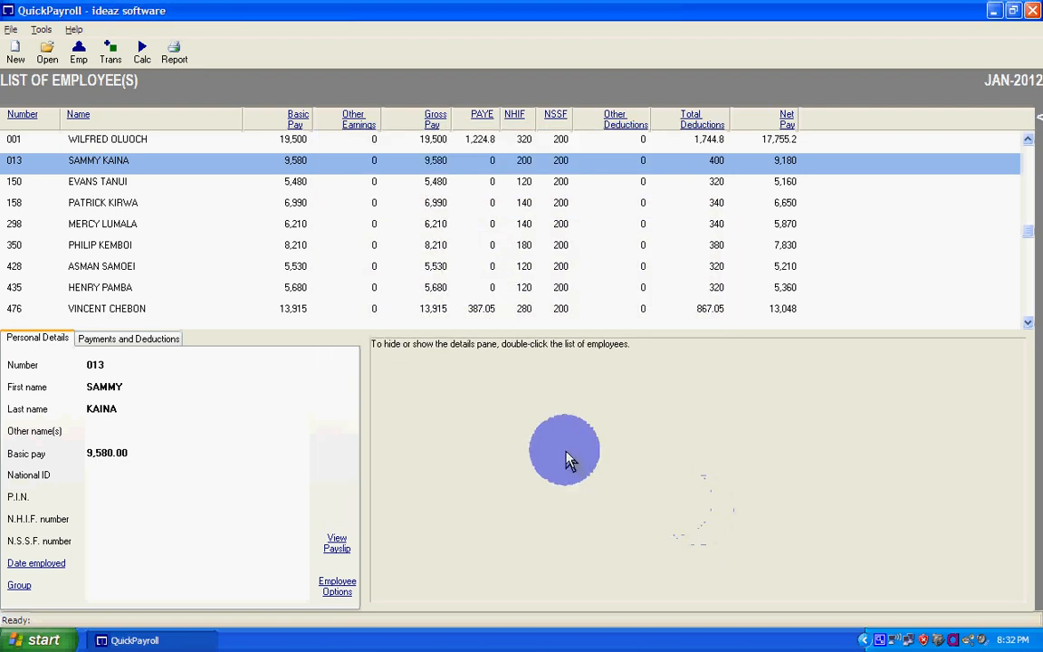
- Show the same employee's payments and deductions and post a SALARY ADVANCE deduction of 5,000 KSH
left_click(145, 338)
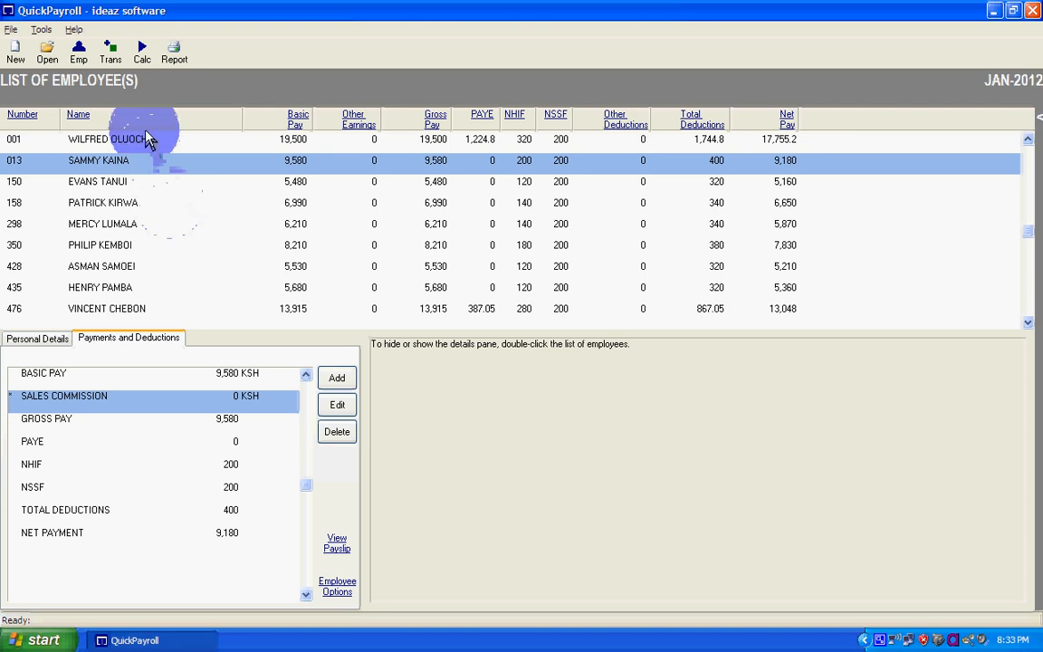
left_click(110, 54)
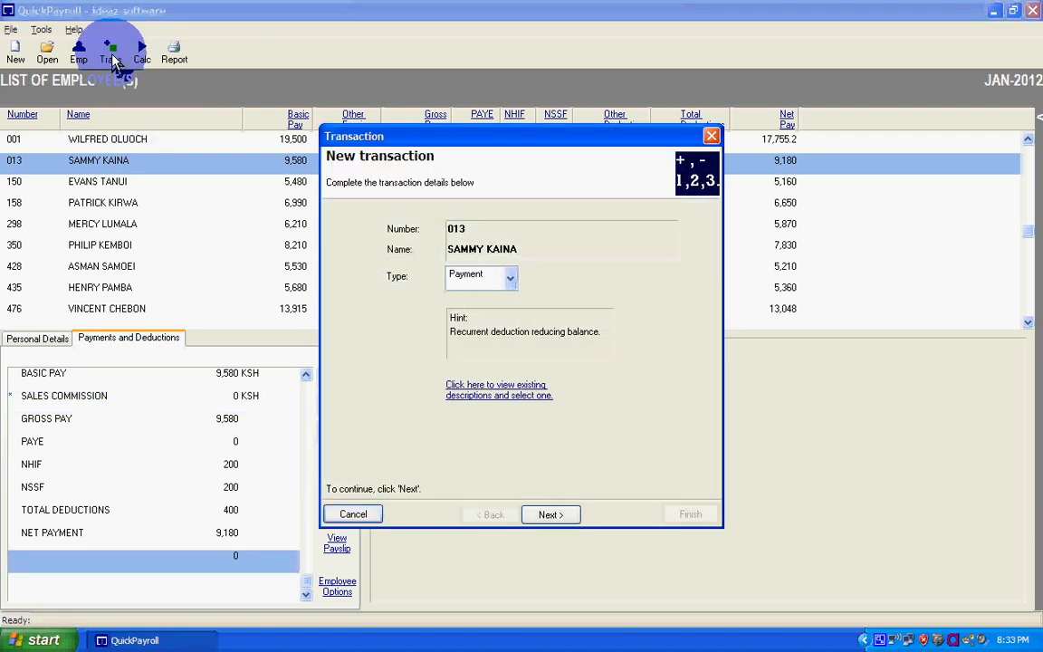
left_click(512, 283)
left_click(494, 320)
left_click(547, 514)
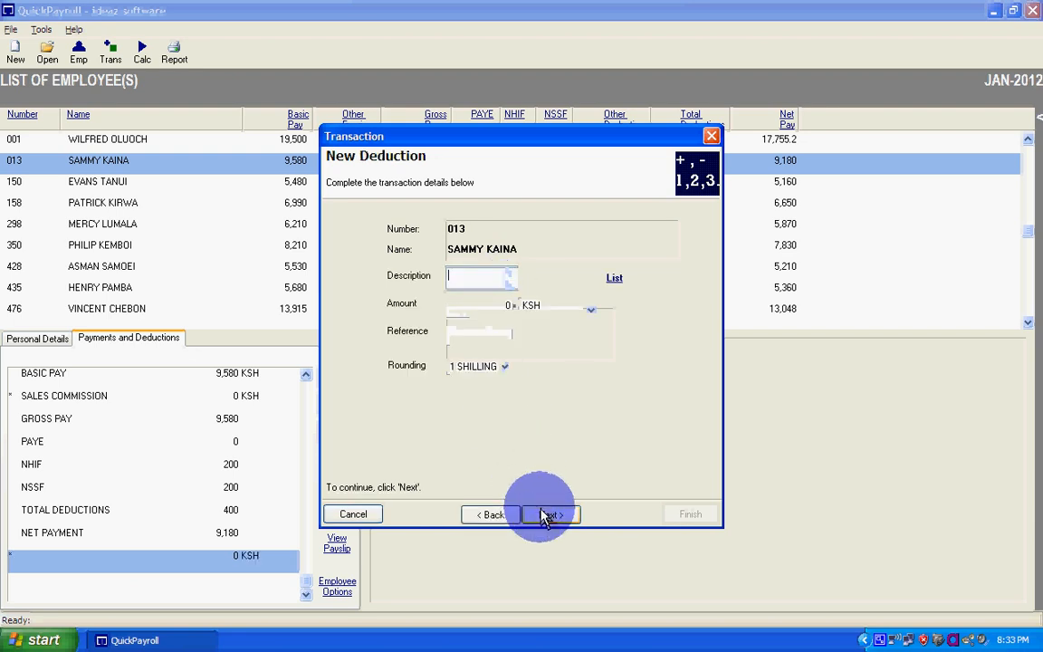
type("SALARY ADVANCE")
key("Tab")
type("500")
left_click(548, 514)
left_click(693, 514)
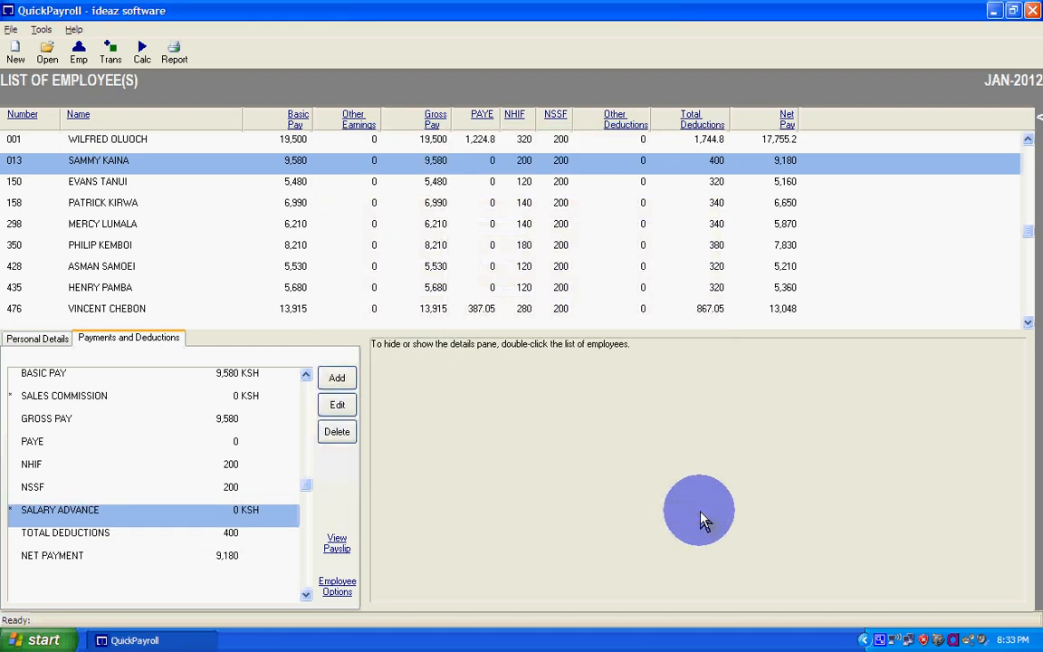
- Post a loan transaction for the same employee described as CO-OP LOAN, with an amount of 100,000 and 24 installments
left_click(349, 380)
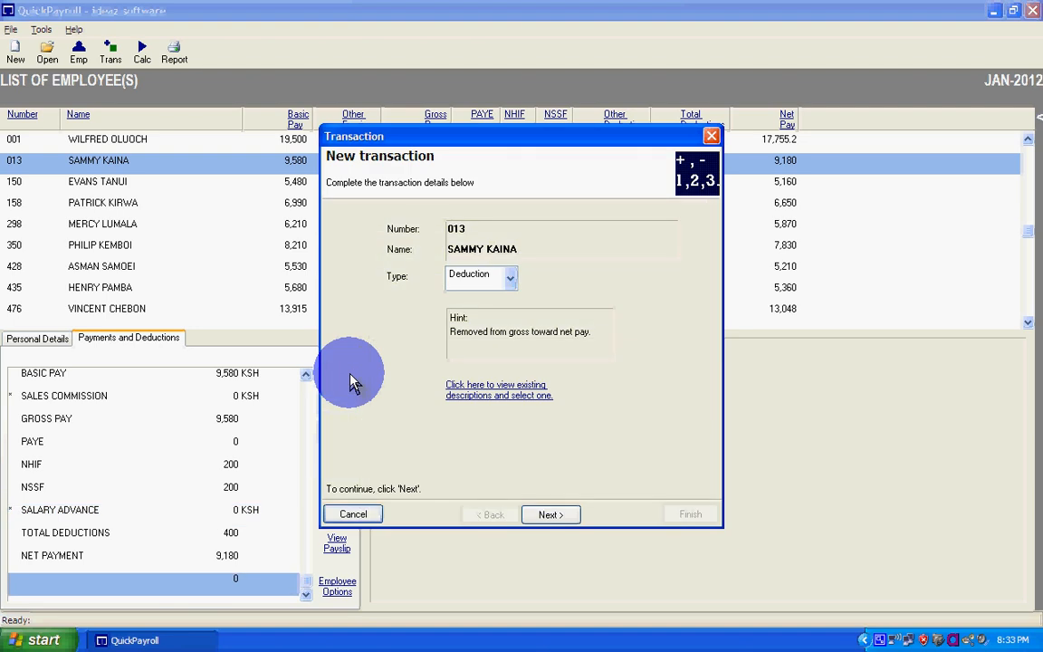
left_click(509, 279)
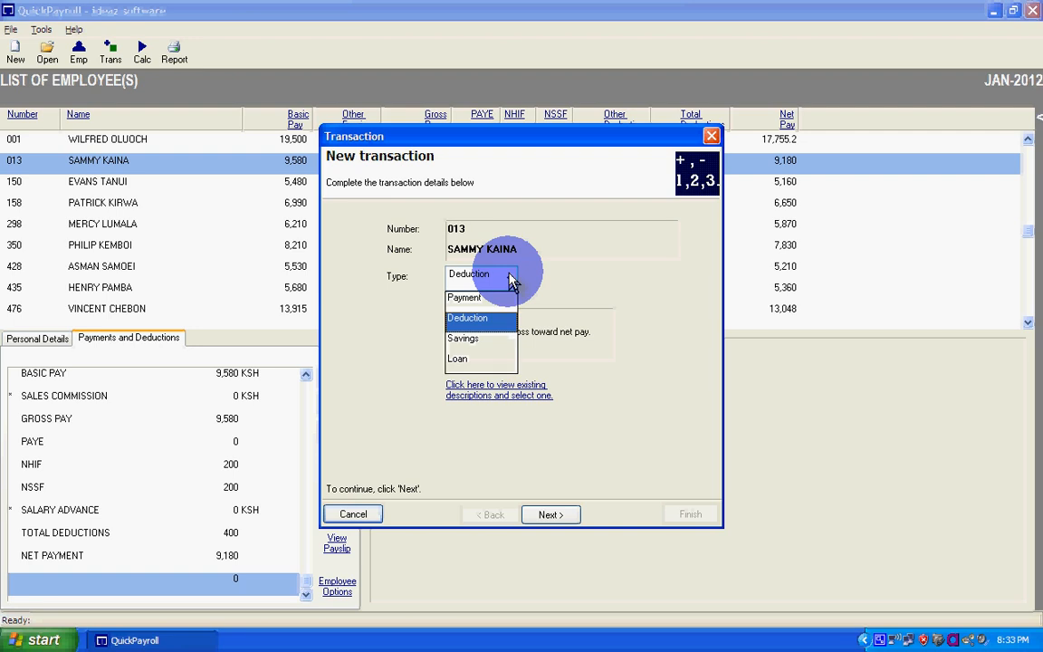
left_click(496, 360)
left_click(550, 516)
type("CO-OP LOAN")
key("Tab")
type("100000")
left_click(580, 331)
type("24")
left_click(549, 516)
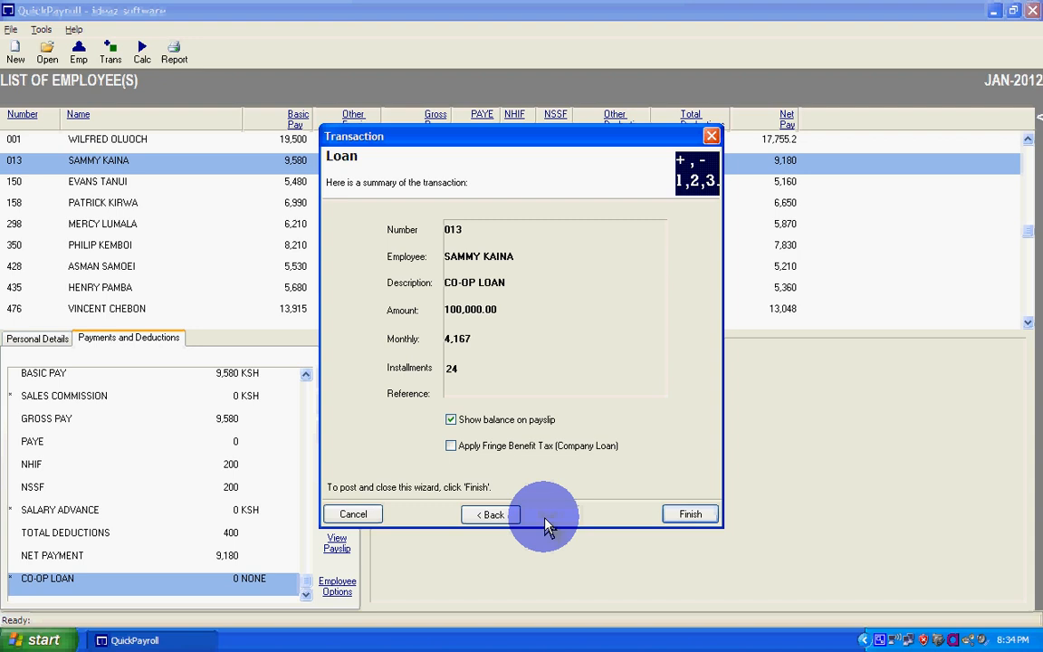
left_click(686, 517)
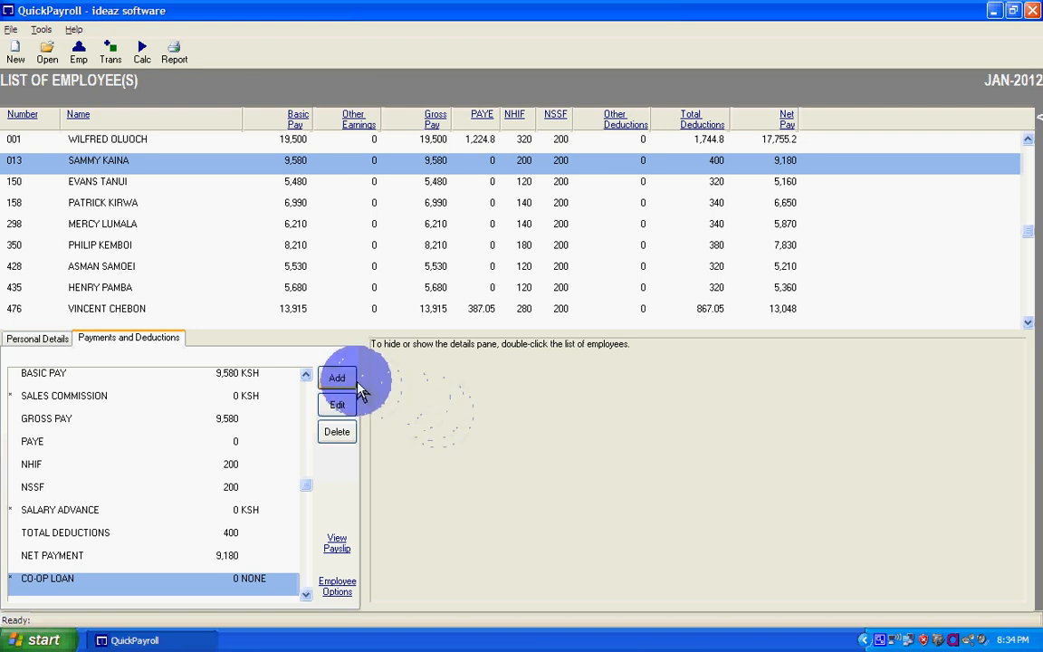
- Post a savings transaction named CO-OP SHARES for the same employee, with 3,500 KSH monthly and a balance brought forward of 50,000
left_click(337, 377)
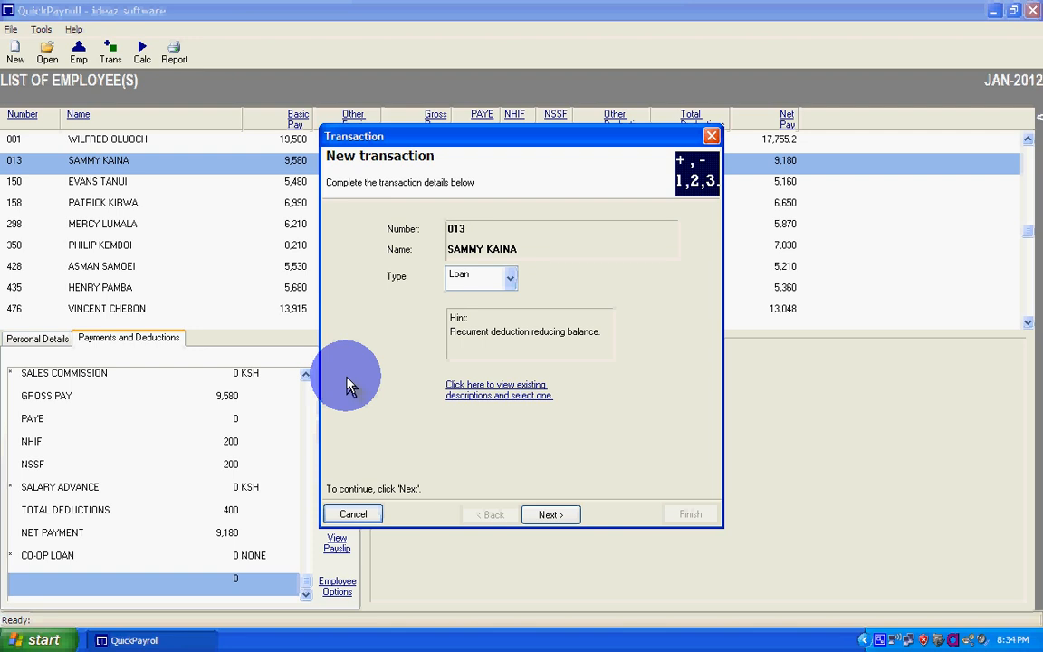
left_click(503, 276)
left_click(465, 339)
left_click(548, 515)
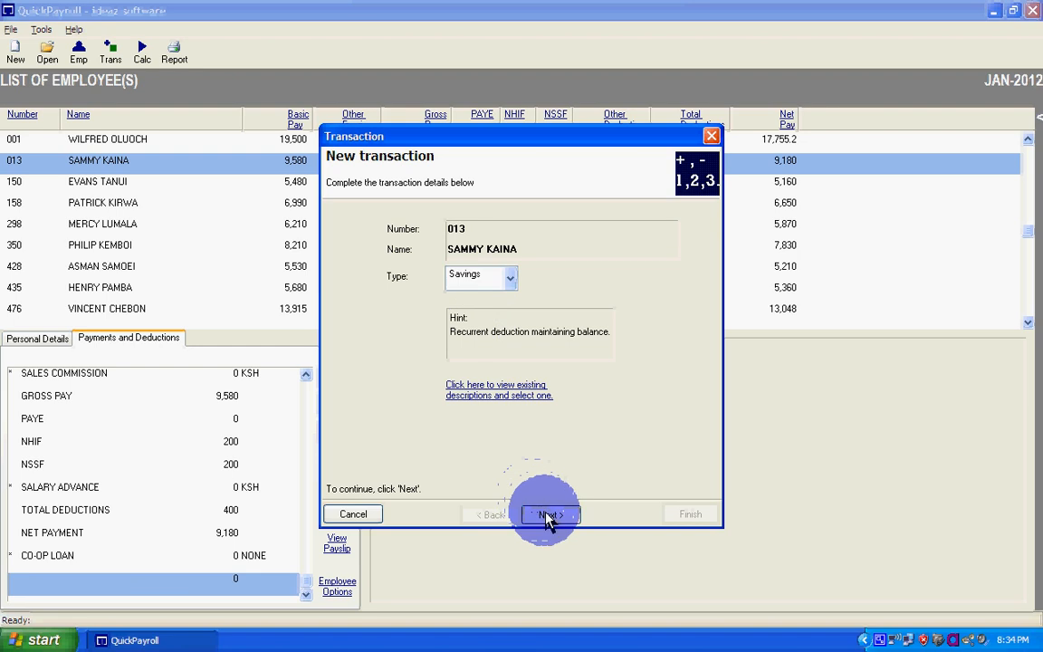
type("CO-OP SHARES")
key("Tab")
type("3")
key("Tab")
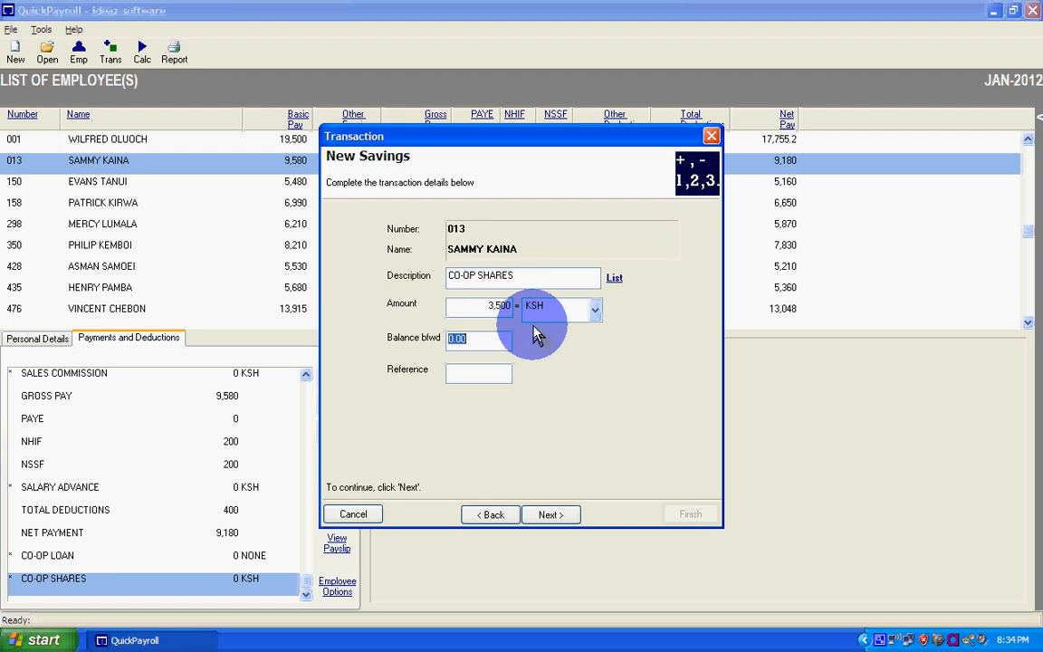
type("50,")
type("0000")
left_click(547, 515)
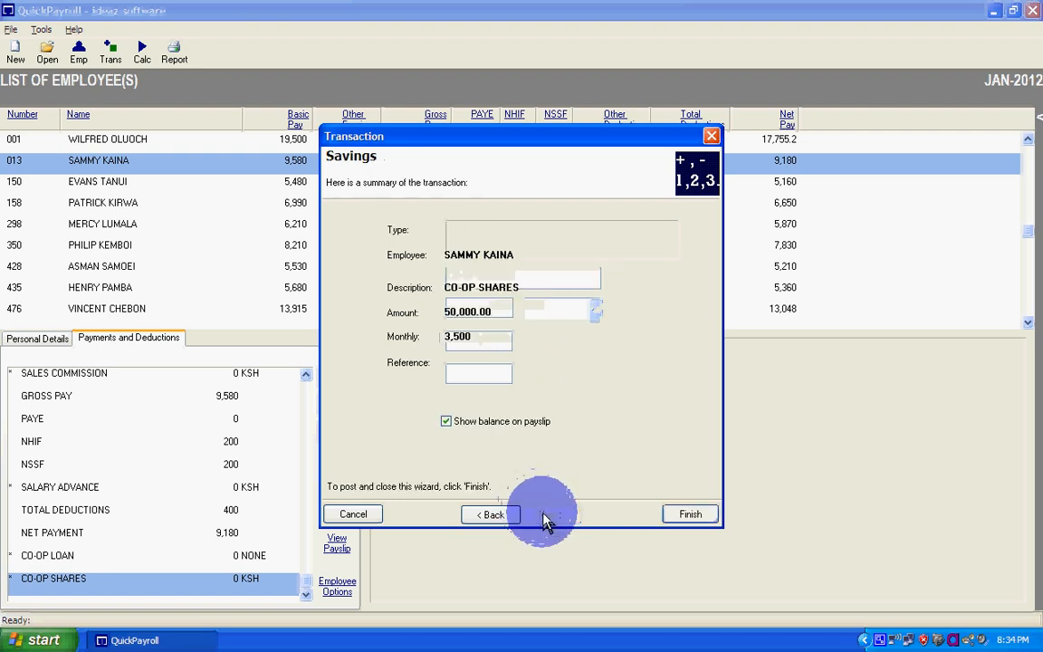
left_click(688, 515)
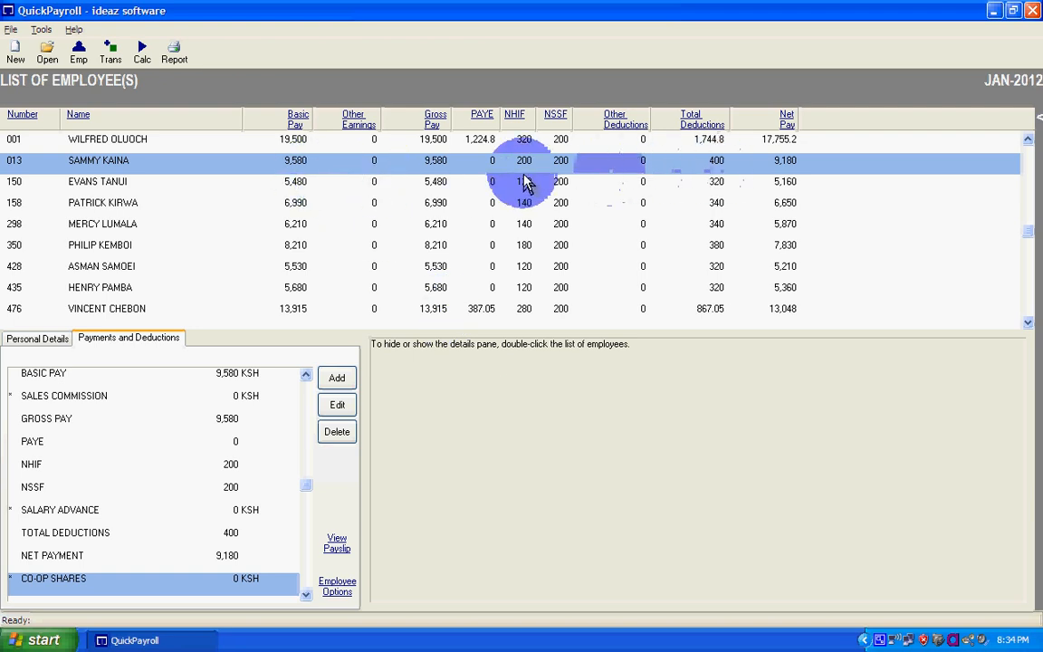
- Recalculate the JAN-2012 payroll and open the selected employee's payslip
left_click(142, 54)
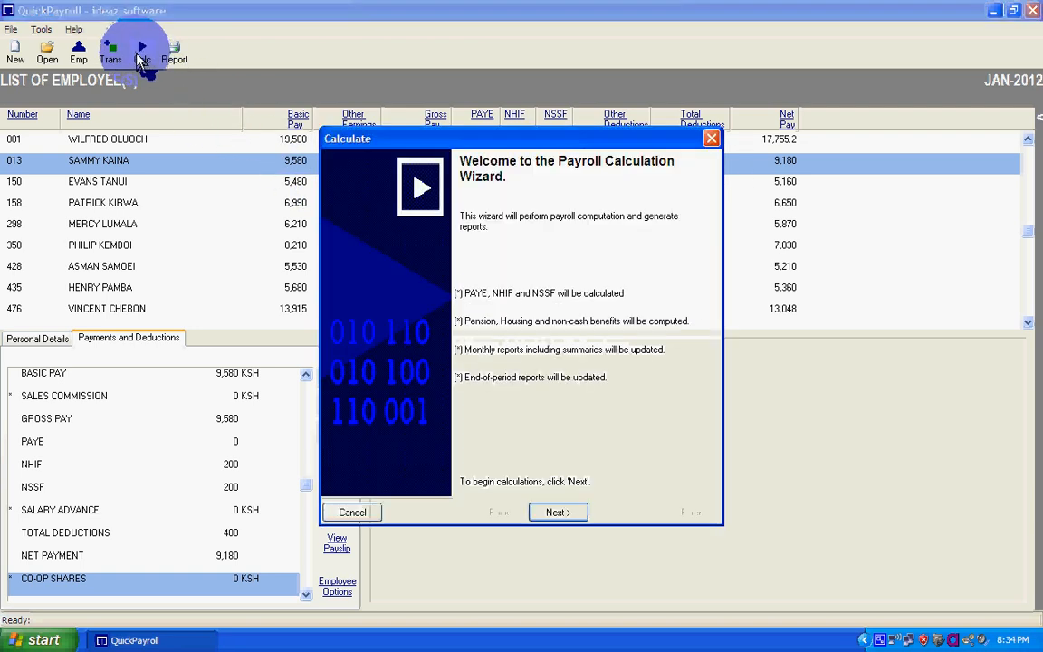
left_click(555, 512)
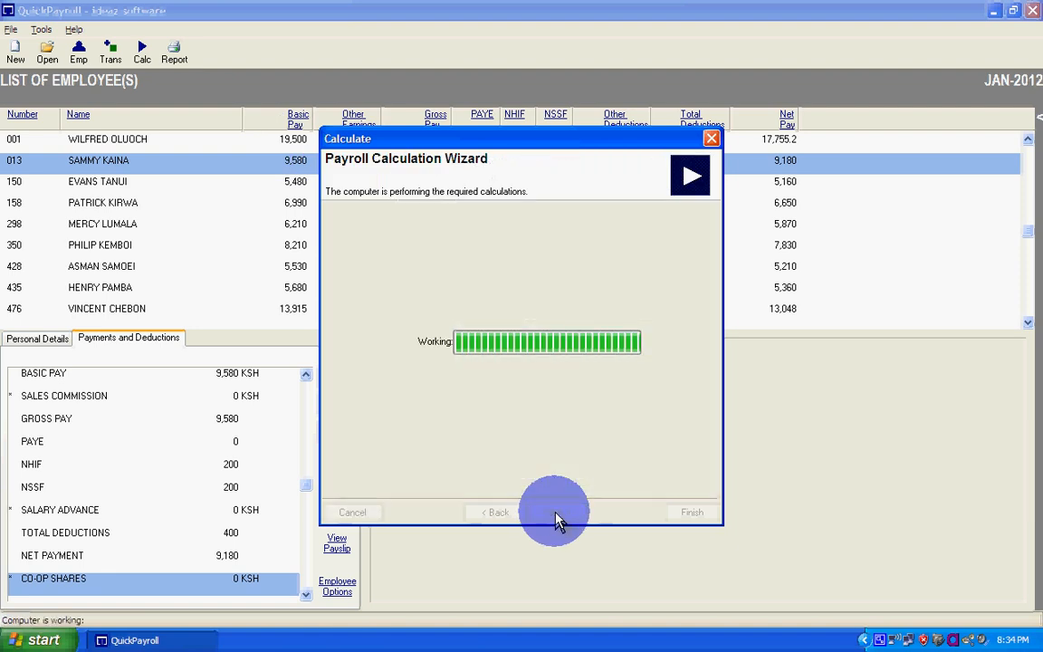
left_click(686, 513)
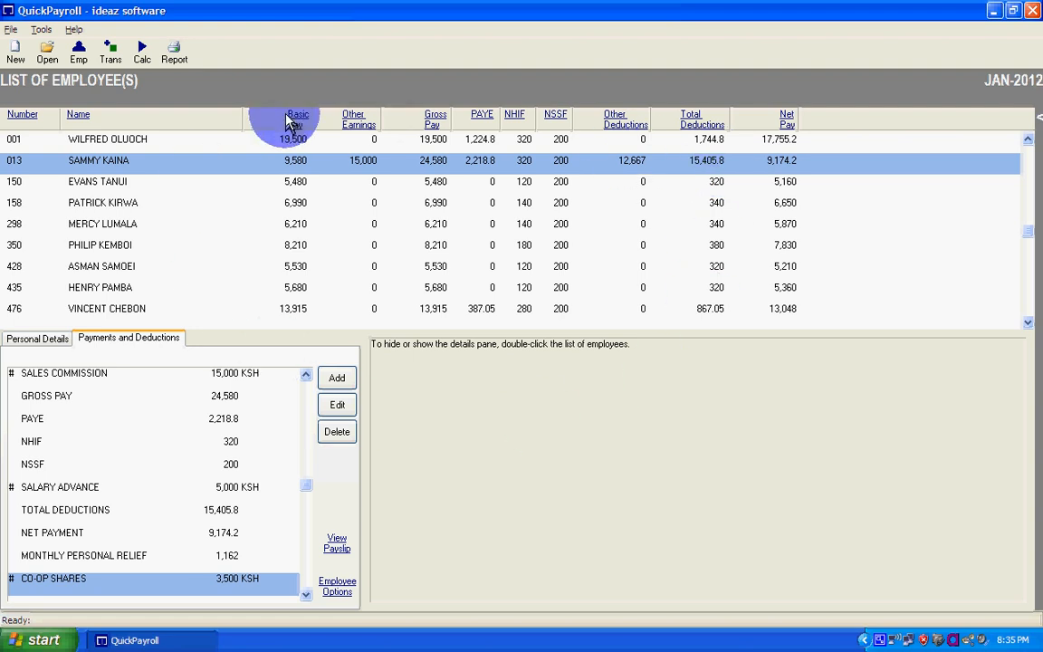
left_click(336, 544)
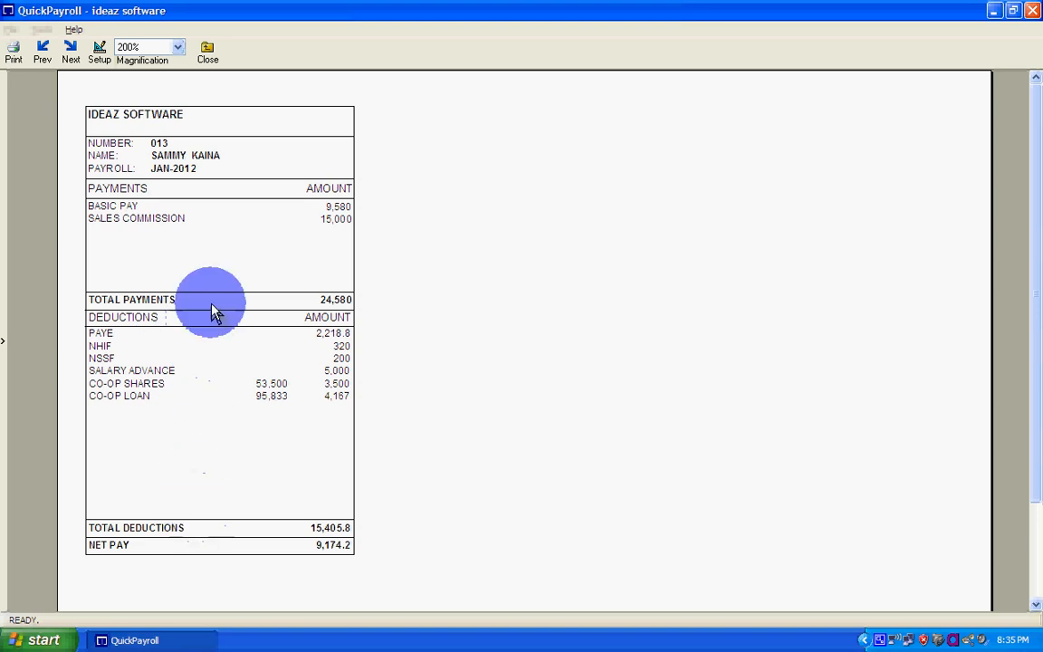
- Close the payslip, select the SALARY ADVANCE entry and start an Employee Payslips report
left_click(208, 60)
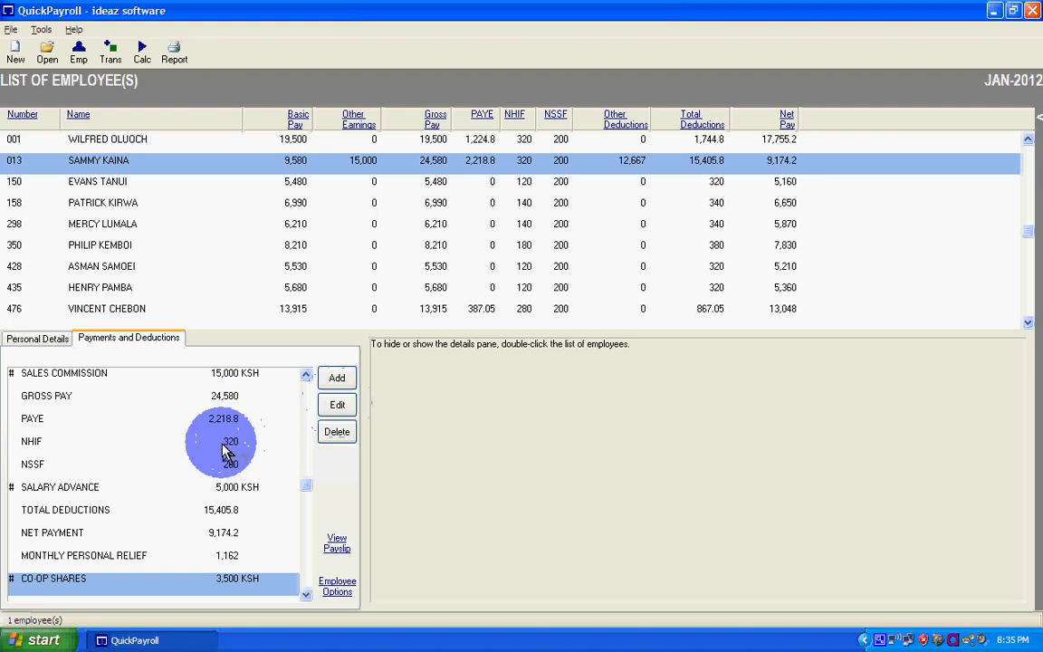
left_click(124, 489)
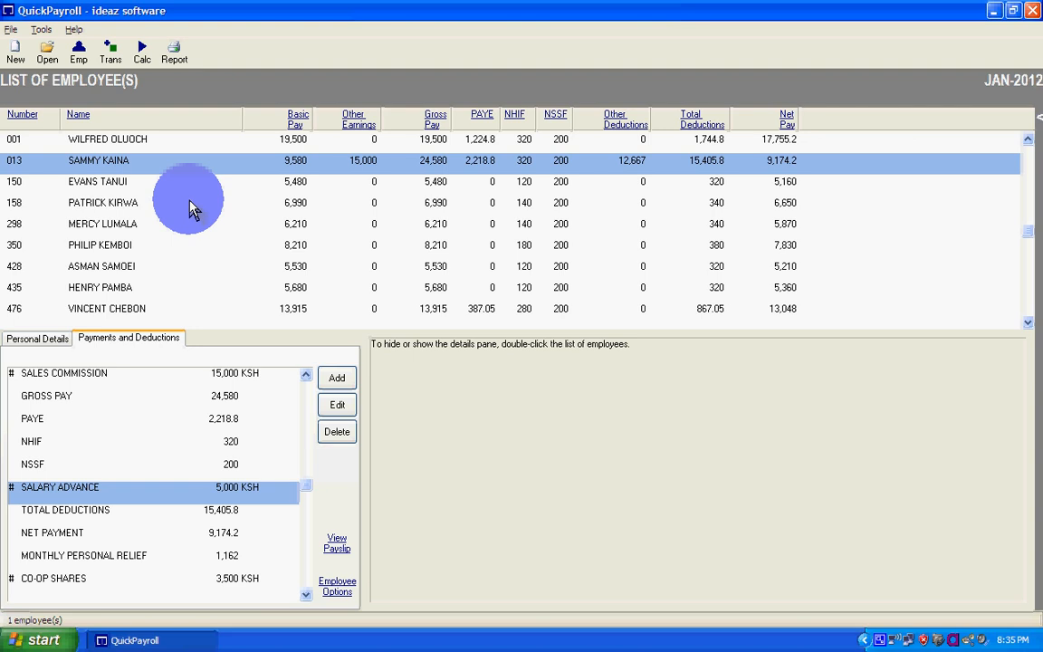
left_click(173, 54)
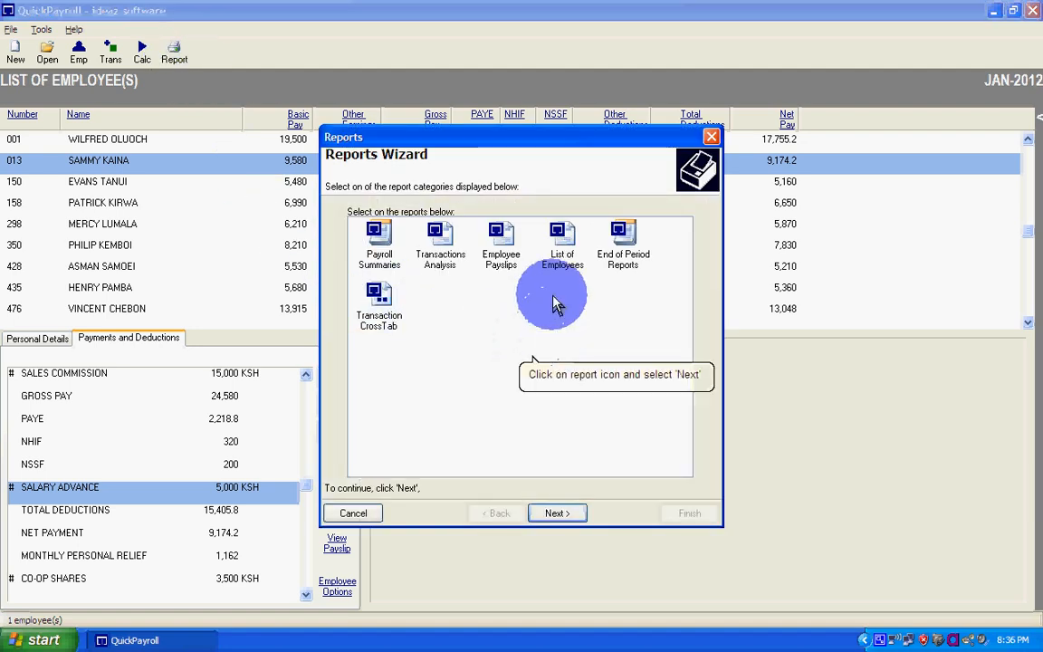
left_click(503, 249)
left_click(557, 512)
- Generate the payslips report for ALL employees with the Simple (3/Pg) layout
left_click(559, 226)
scroll(559, 291, "down", 1)
scroll(562, 296, "down", 1)
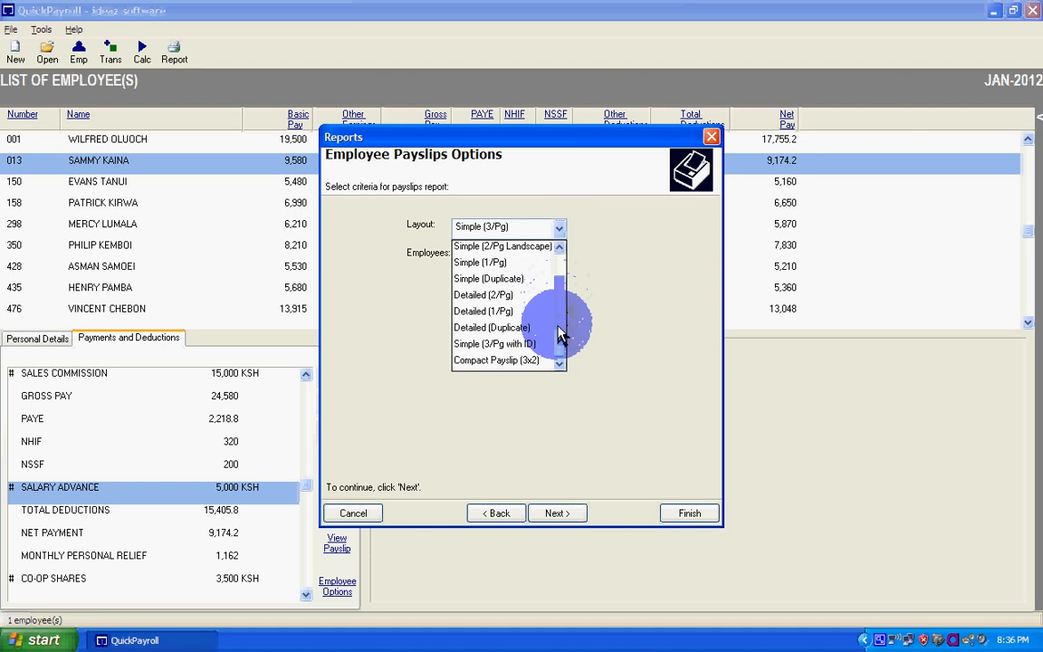
scroll(559, 274, "up", 1)
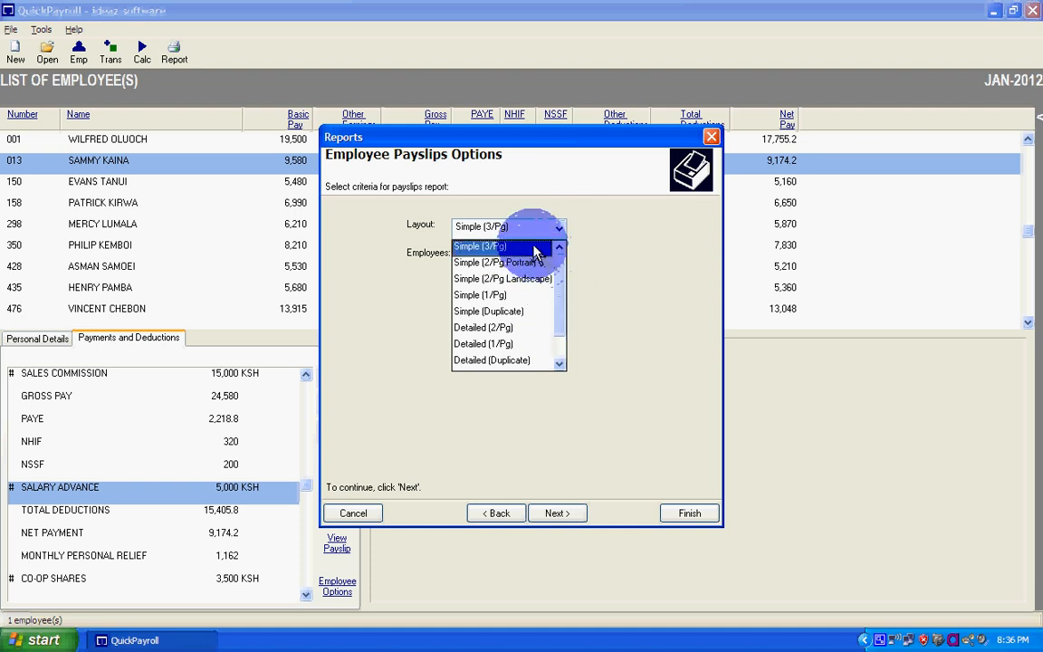
left_click(535, 246)
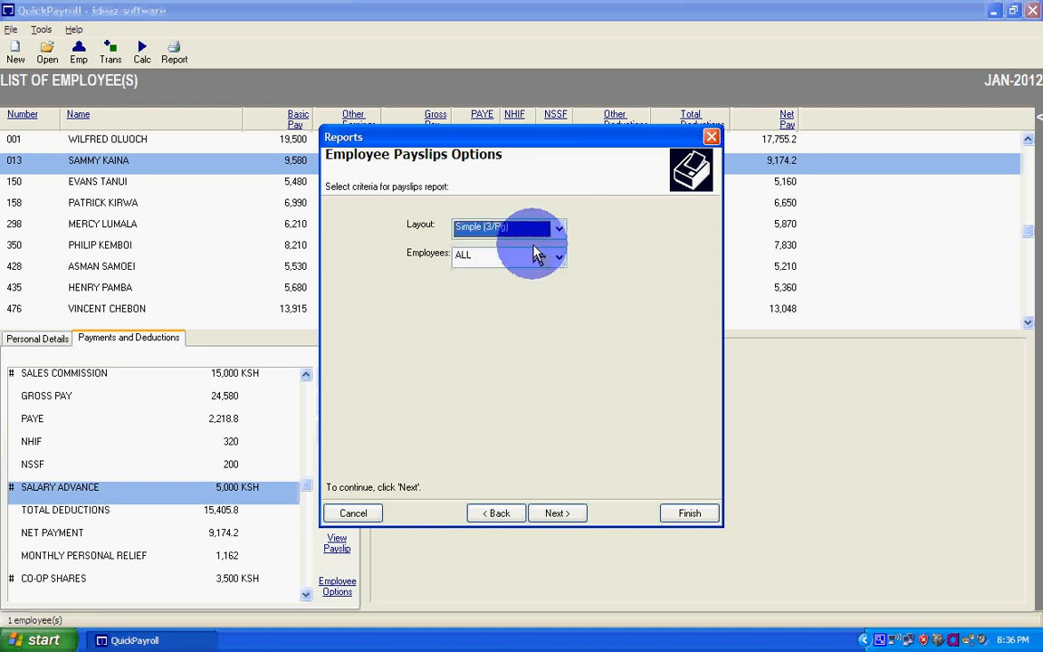
left_click(542, 227)
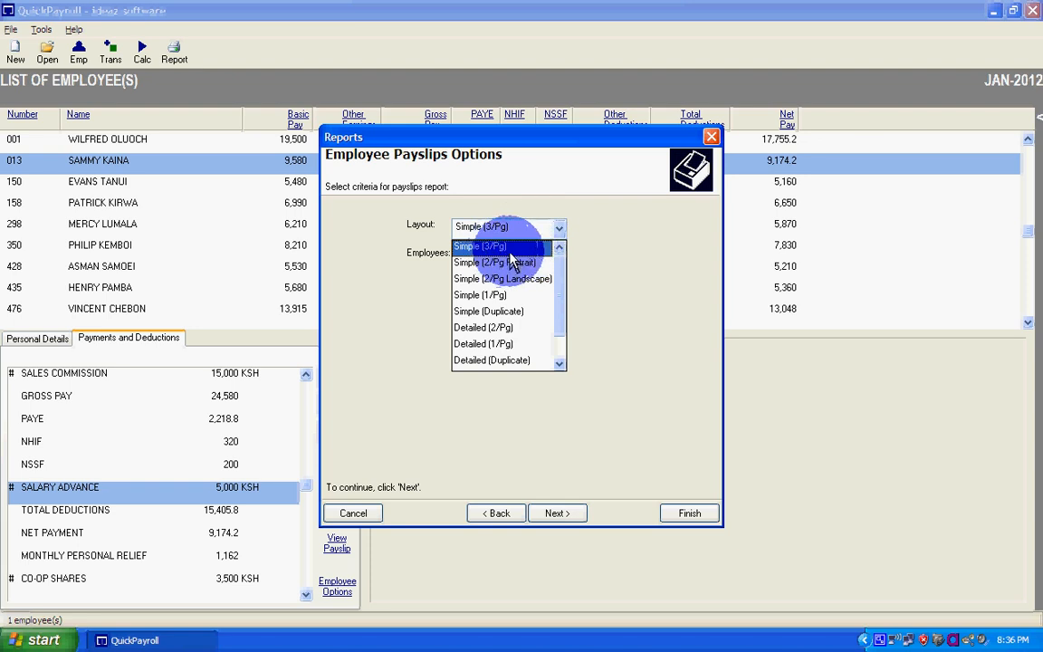
left_click(521, 246)
left_click(558, 514)
left_click(686, 515)
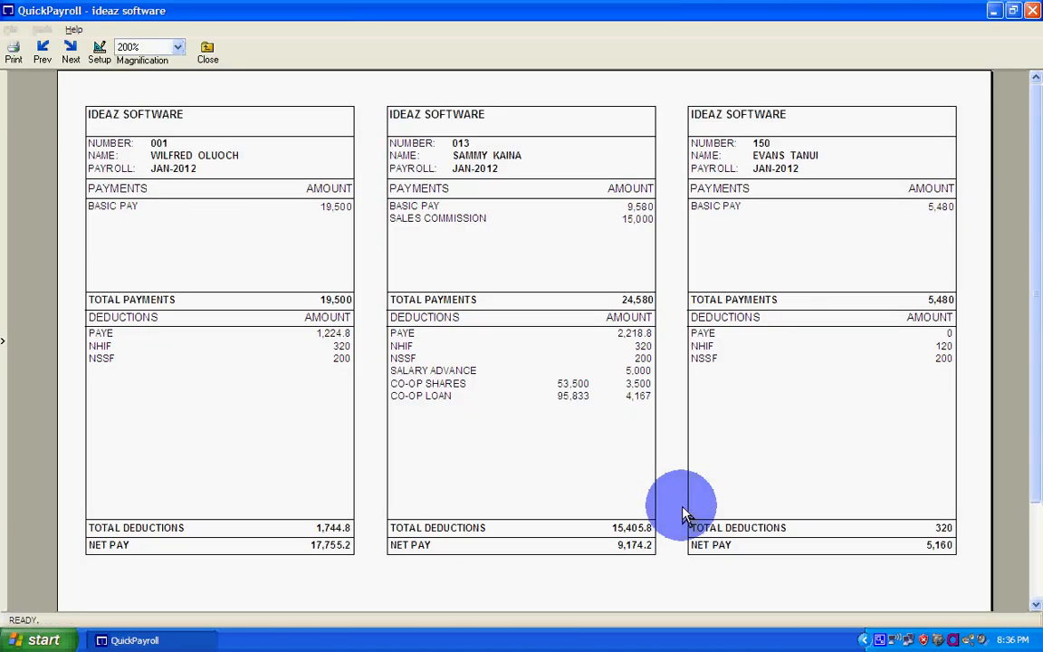
- Fit the payslips report to the full page and look through its pages forward and back to the first one
left_click(179, 51)
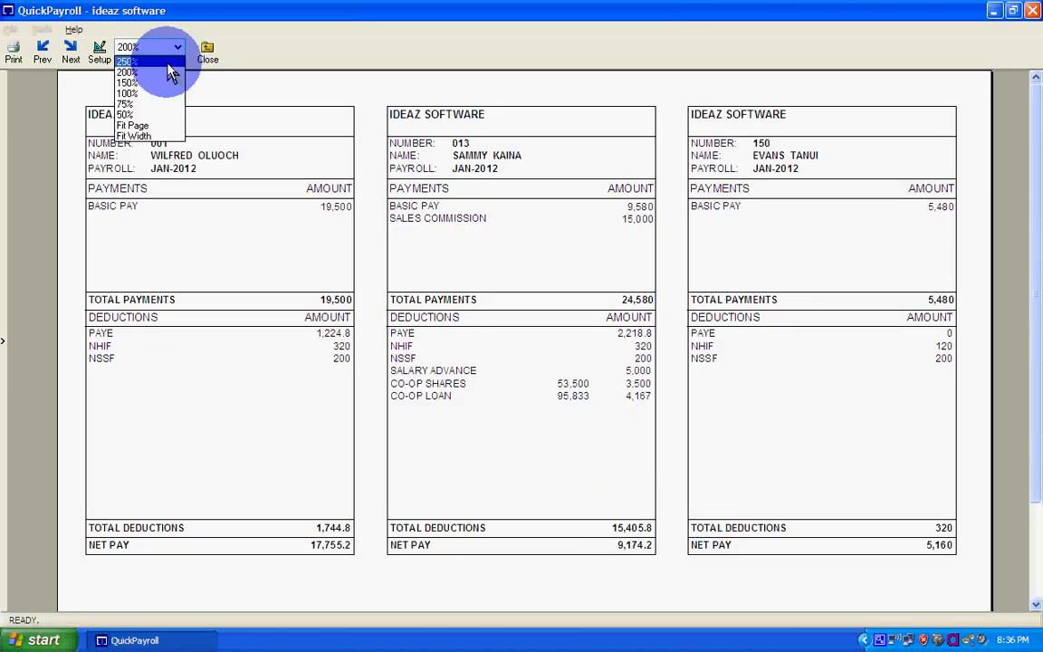
left_click(137, 126)
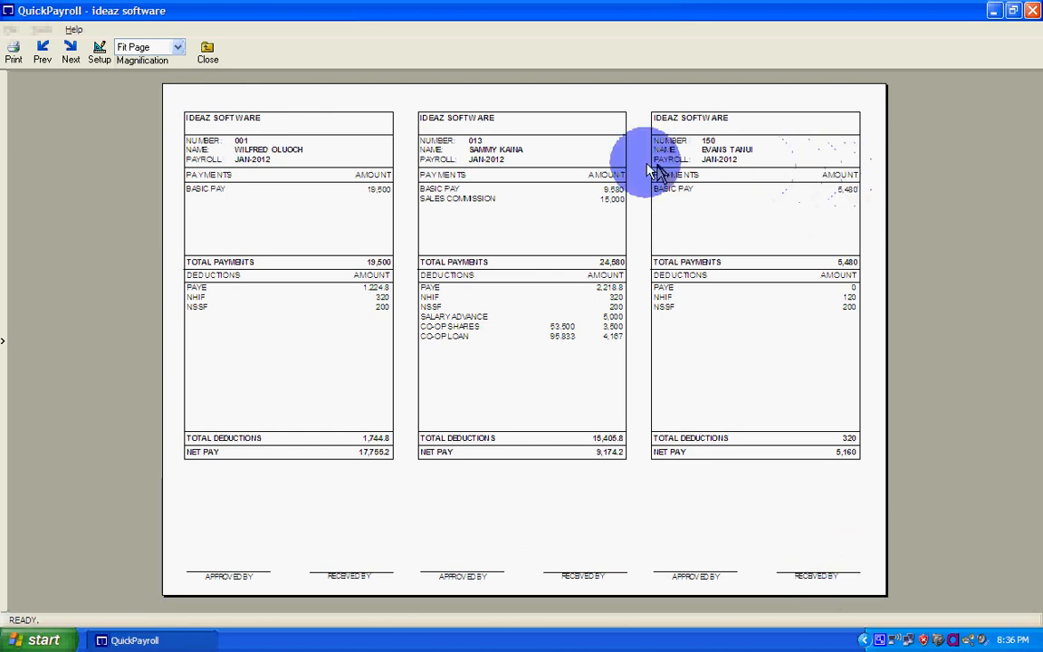
left_click(67, 53)
left_click(67, 53)
left_click(67, 53)
left_click(43, 53)
left_click(42, 53)
left_click(42, 52)
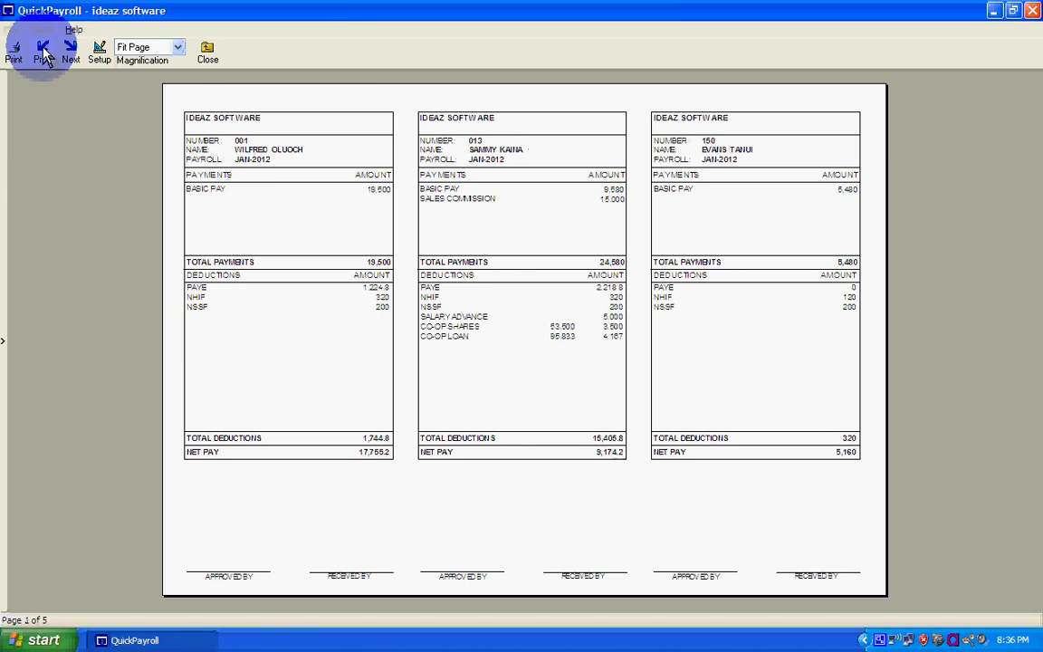
left_click(96, 54)
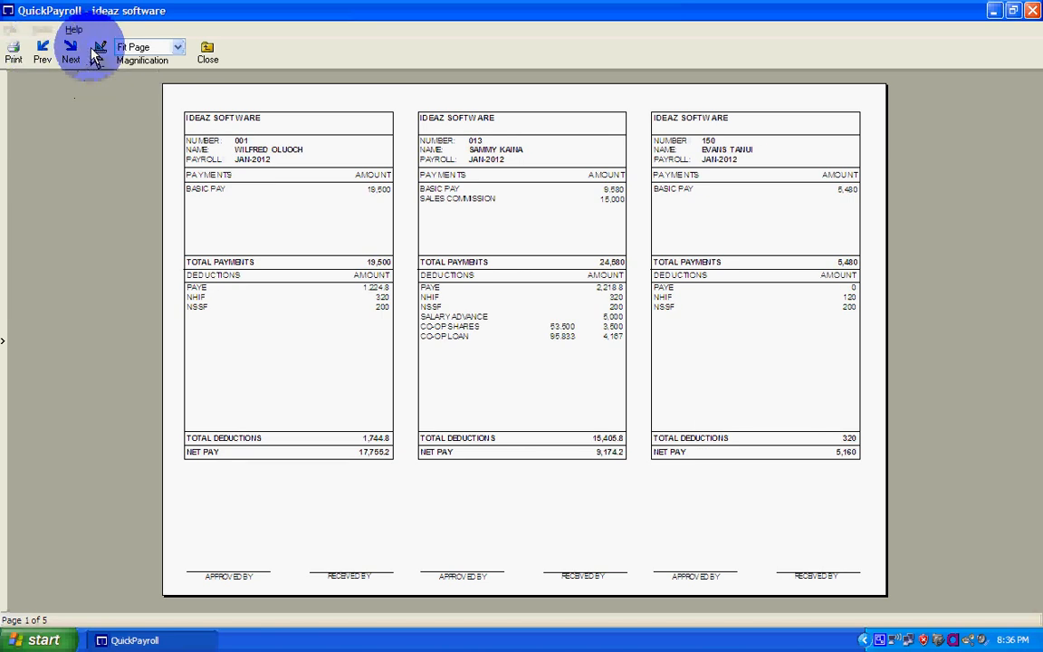
left_click(672, 379)
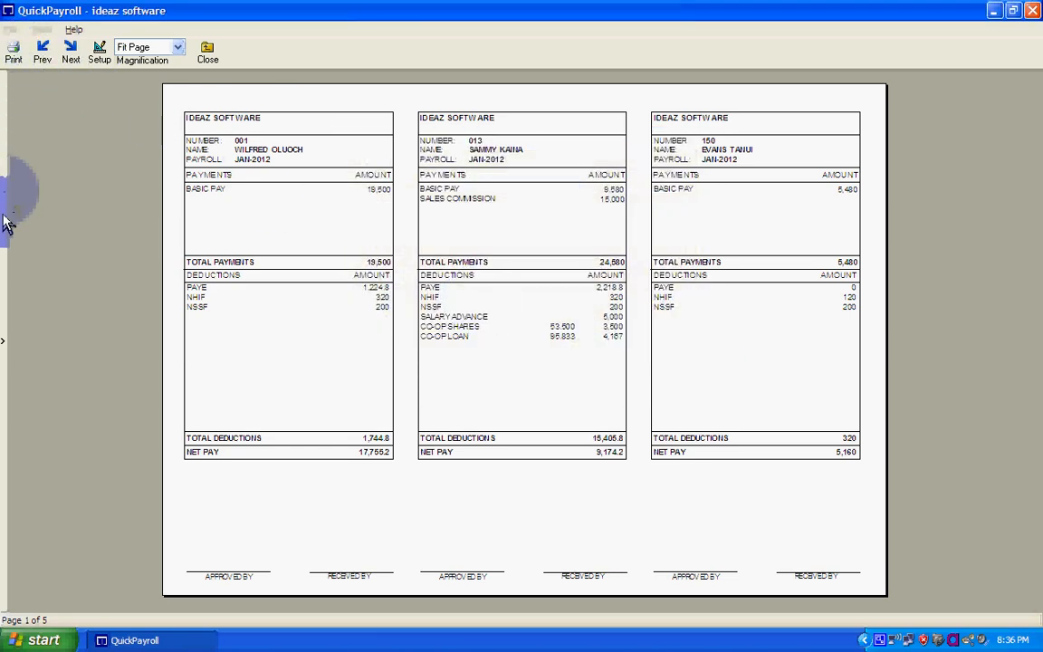
- Show the Report Navigator, jump to several employees' payslip pages, return to the first page and close the report
left_click(6, 225)
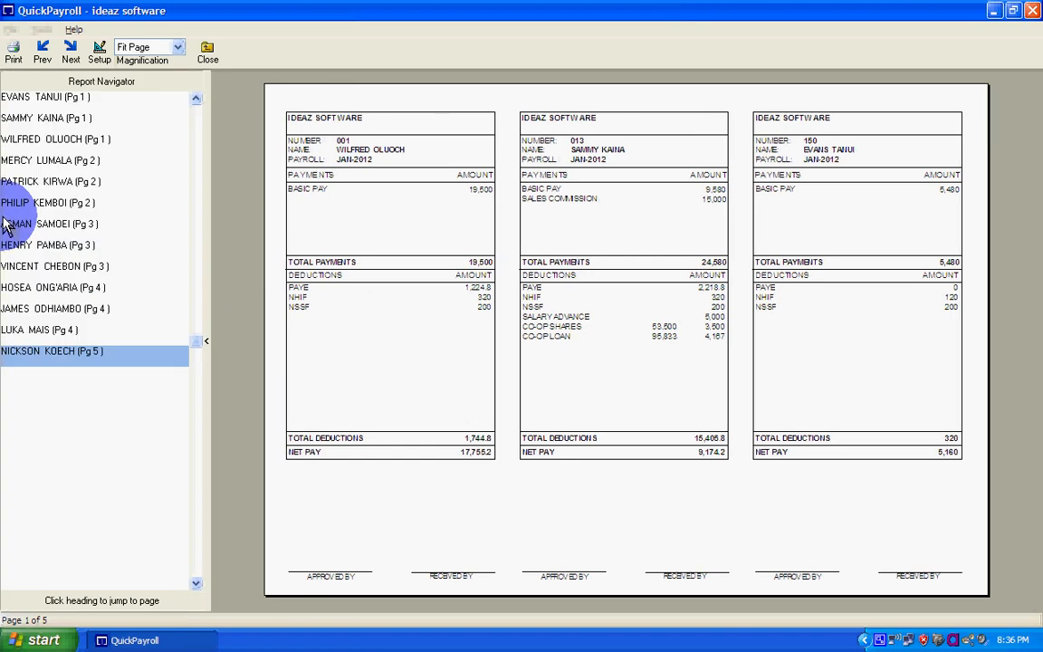
left_click(55, 182)
left_click(46, 248)
left_click(44, 288)
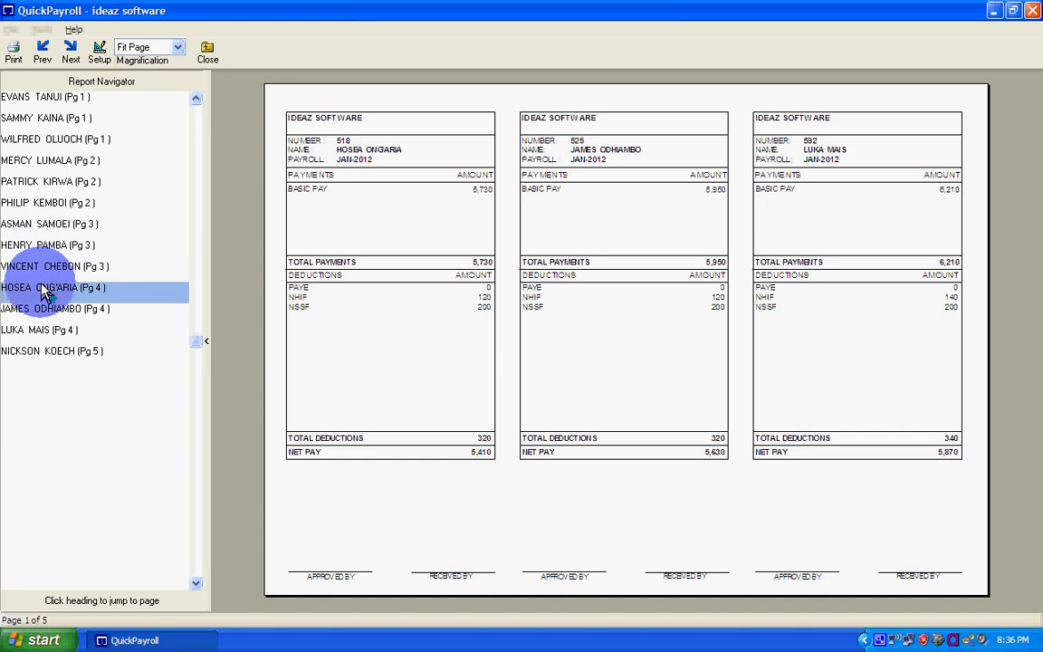
left_click(50, 87)
left_click(55, 87)
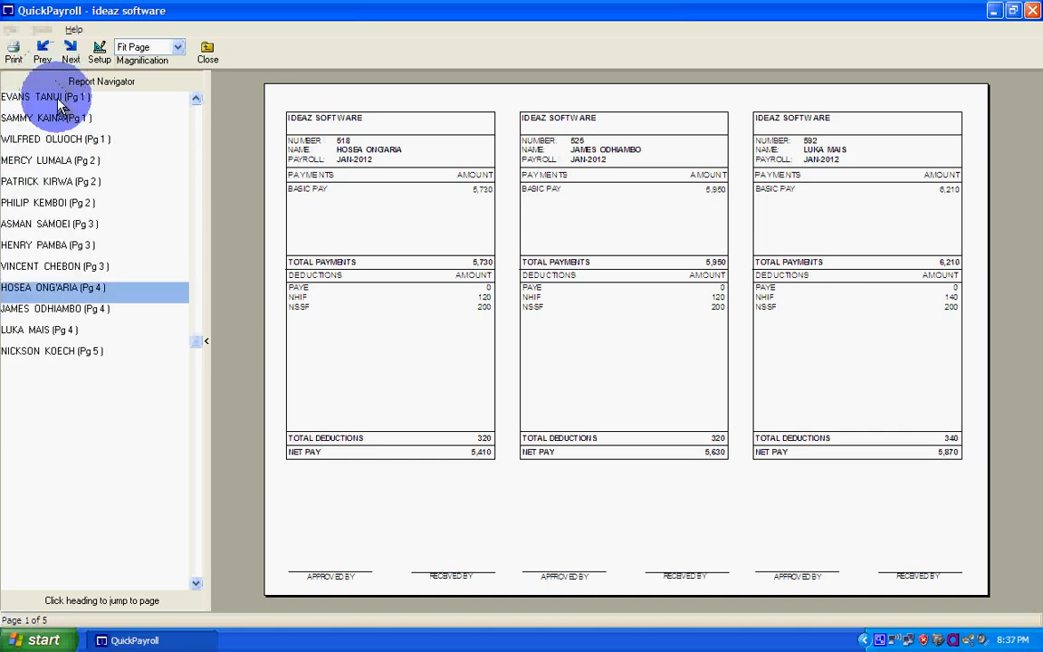
left_click(69, 50)
left_click(45, 52)
left_click(45, 52)
left_click(46, 52)
left_click(45, 53)
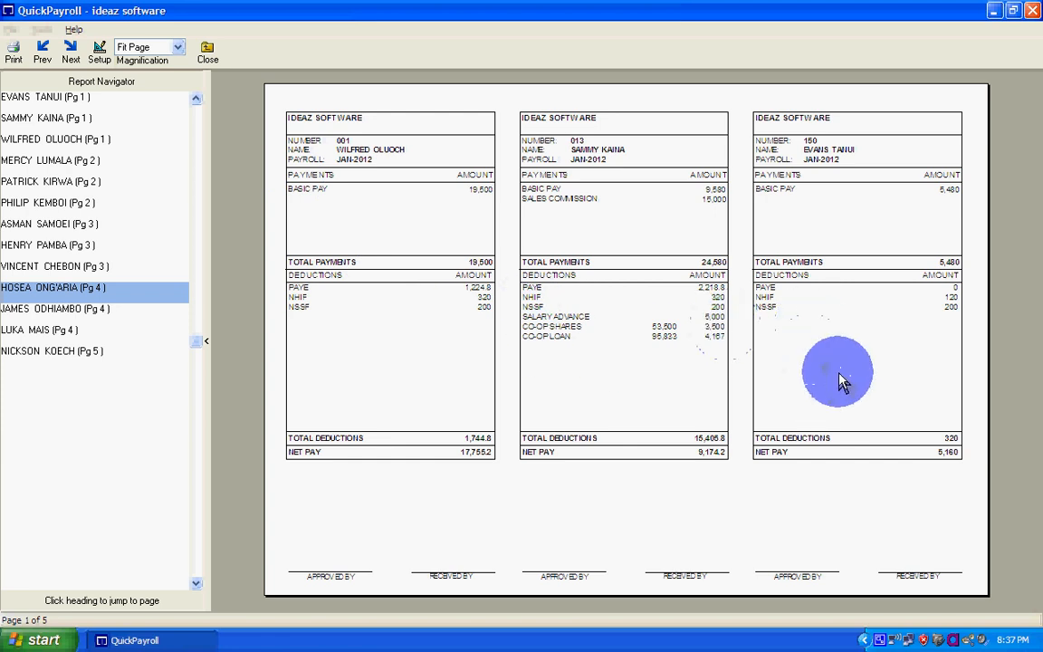
left_click(206, 47)
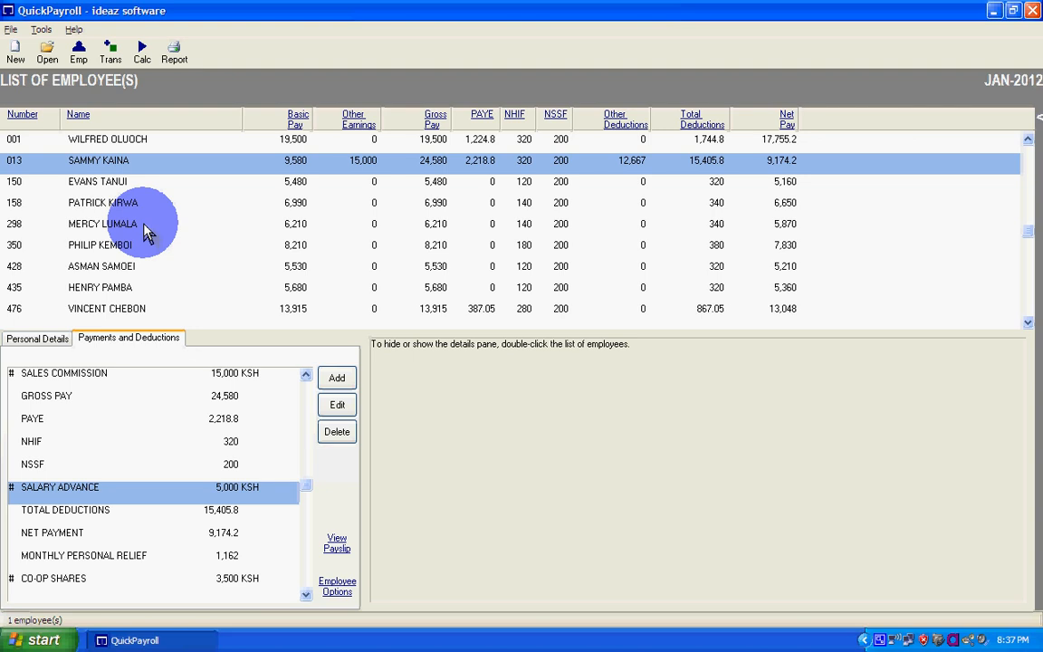
- Generate the Tabular Summary (Simple) report from the Payroll Summaries category, review it and close it
left_click(176, 54)
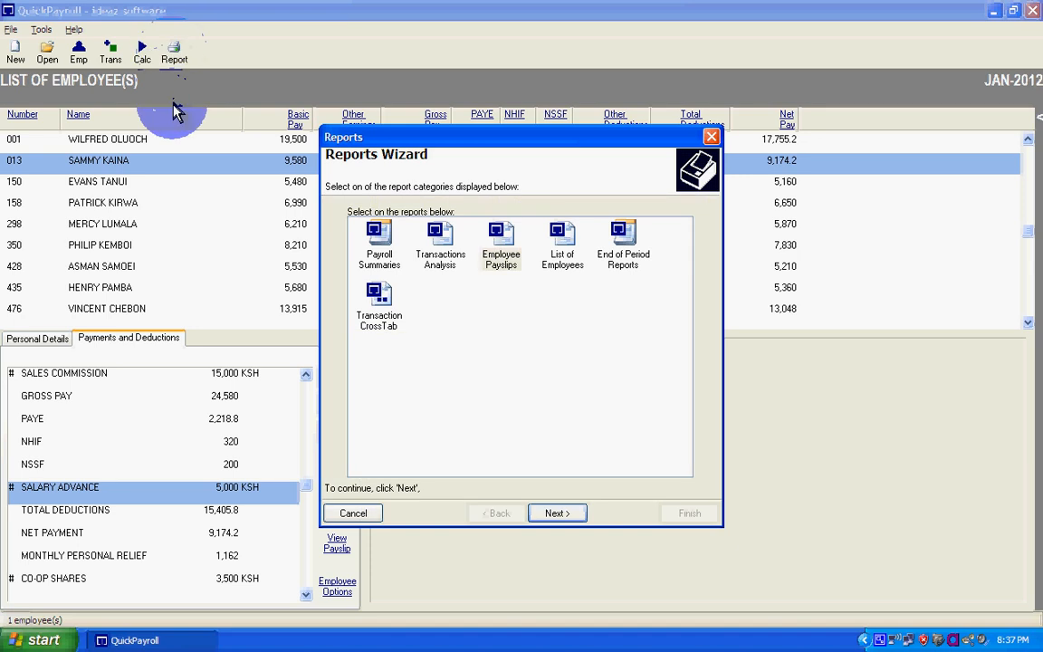
left_click(377, 237)
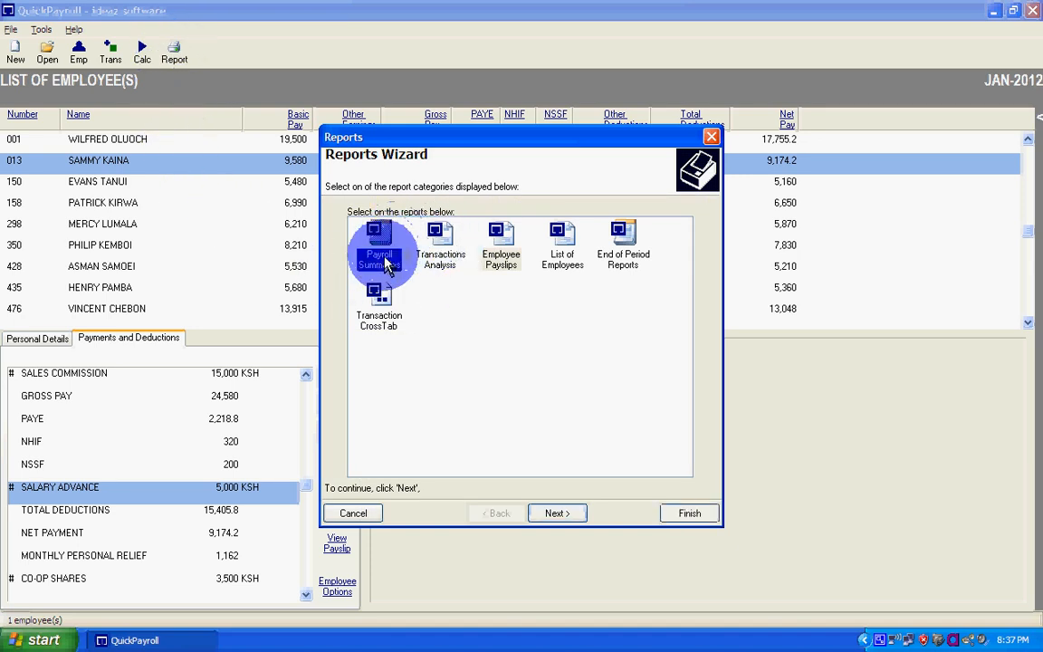
left_click(557, 514)
left_click_drag(664, 324, 668, 260)
left_click(453, 231)
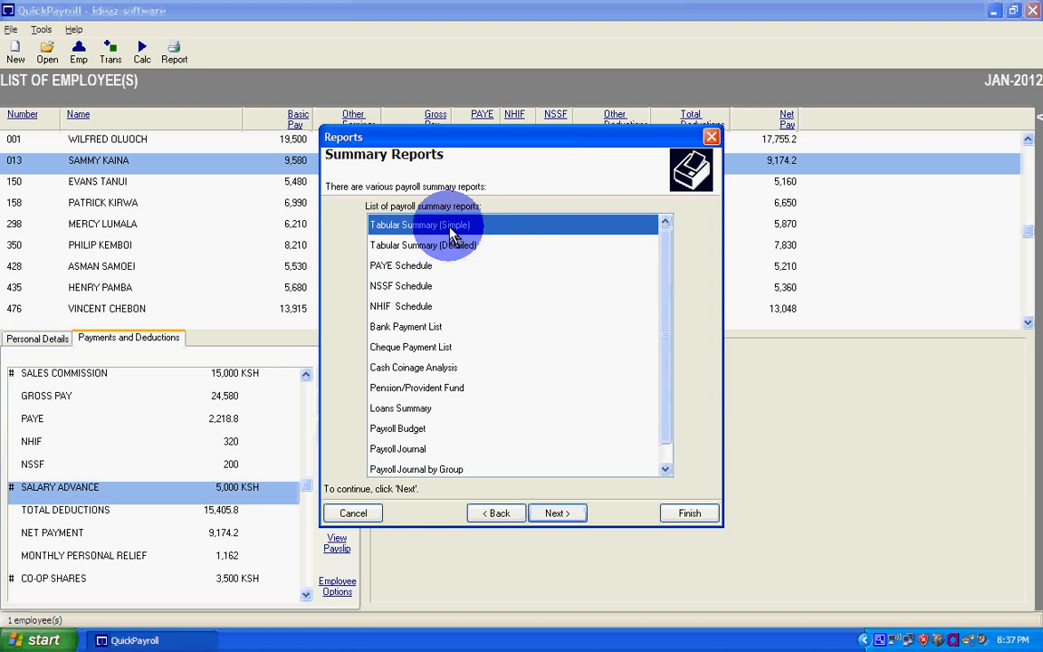
left_click(705, 516)
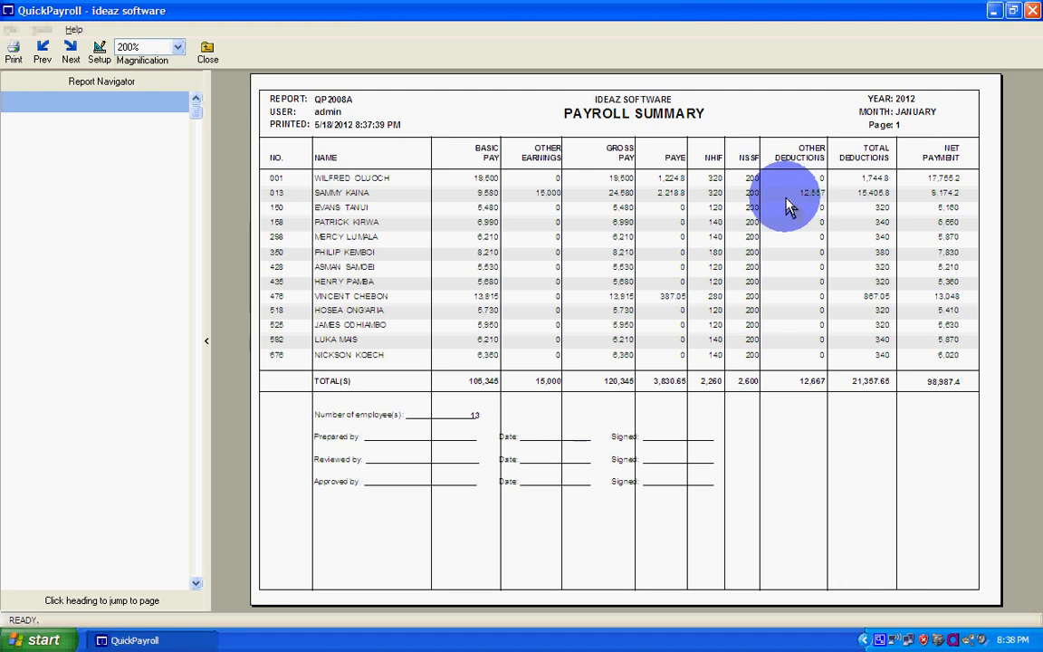
left_click(207, 53)
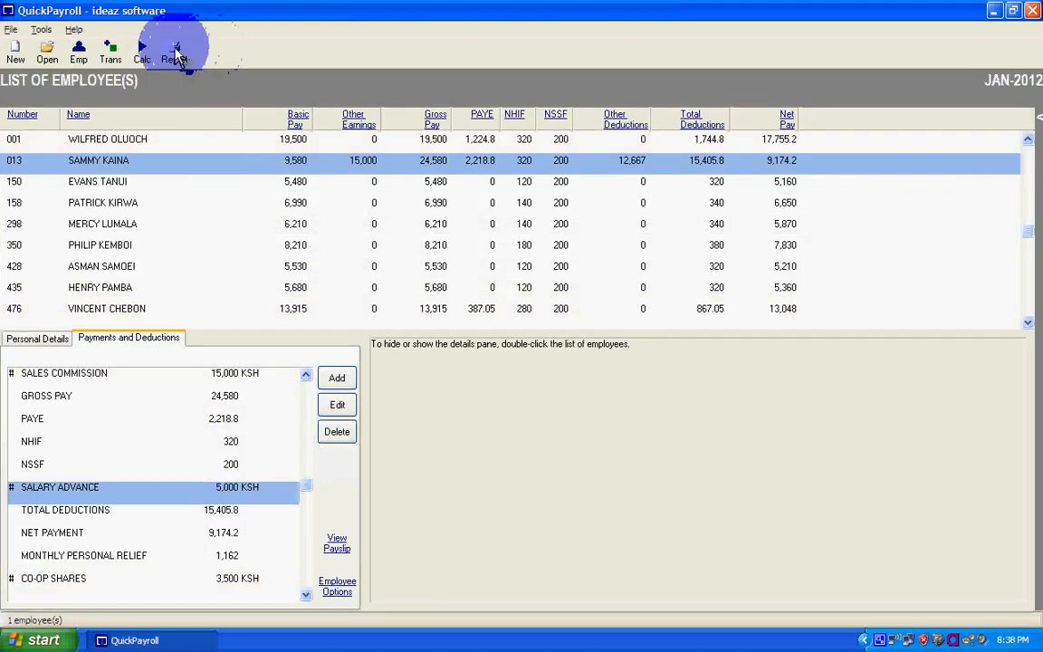
- Generate a Transactions Analysis report covering All Transactions
left_click(175, 56)
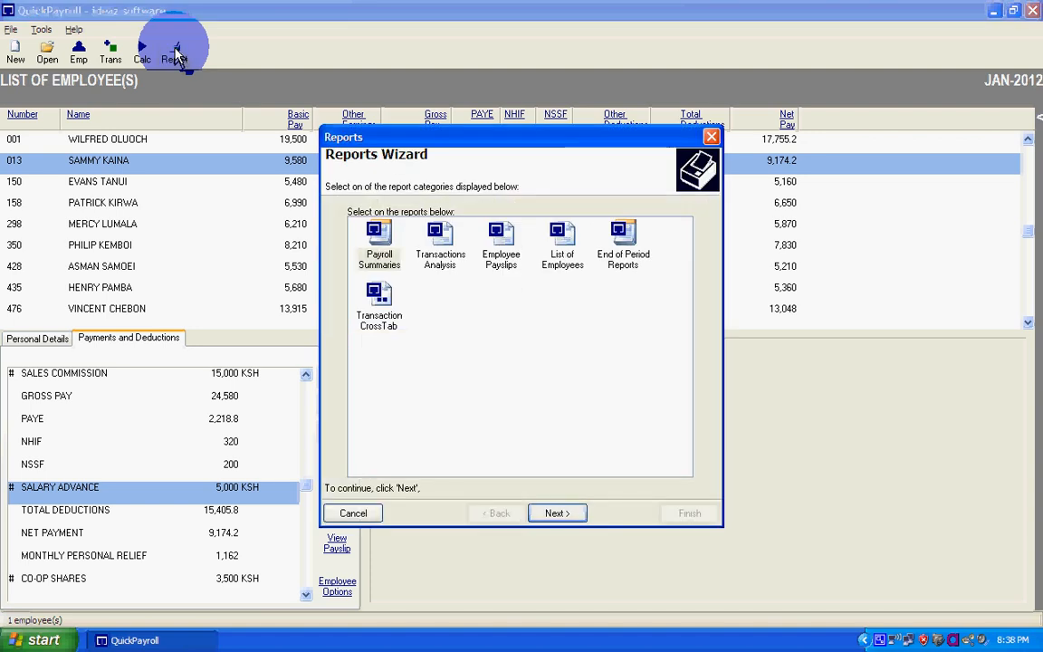
left_click(440, 258)
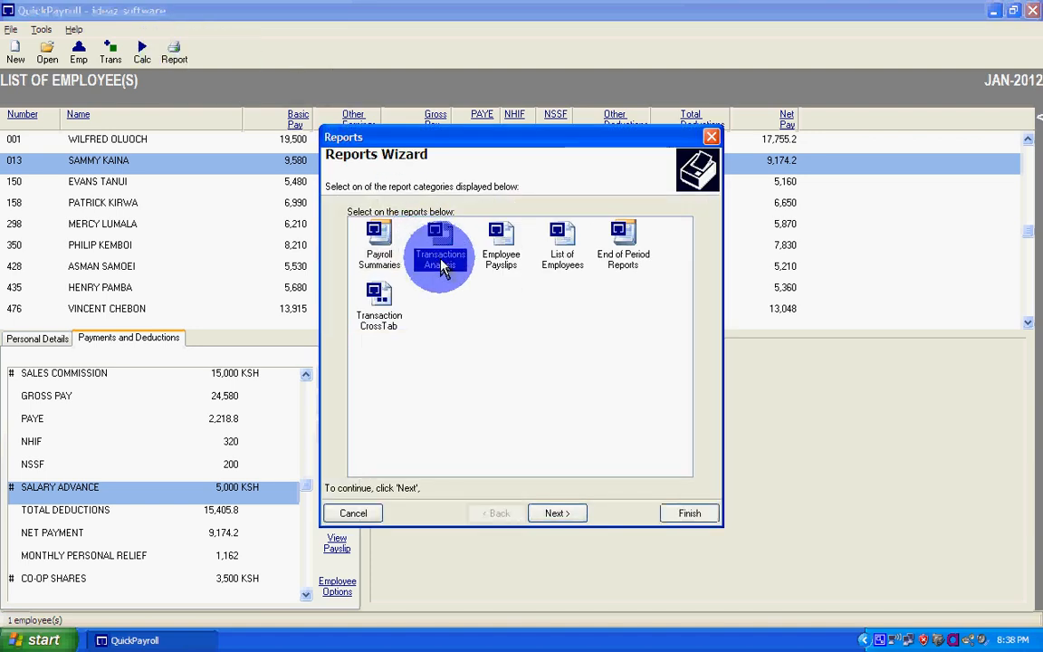
left_click(557, 514)
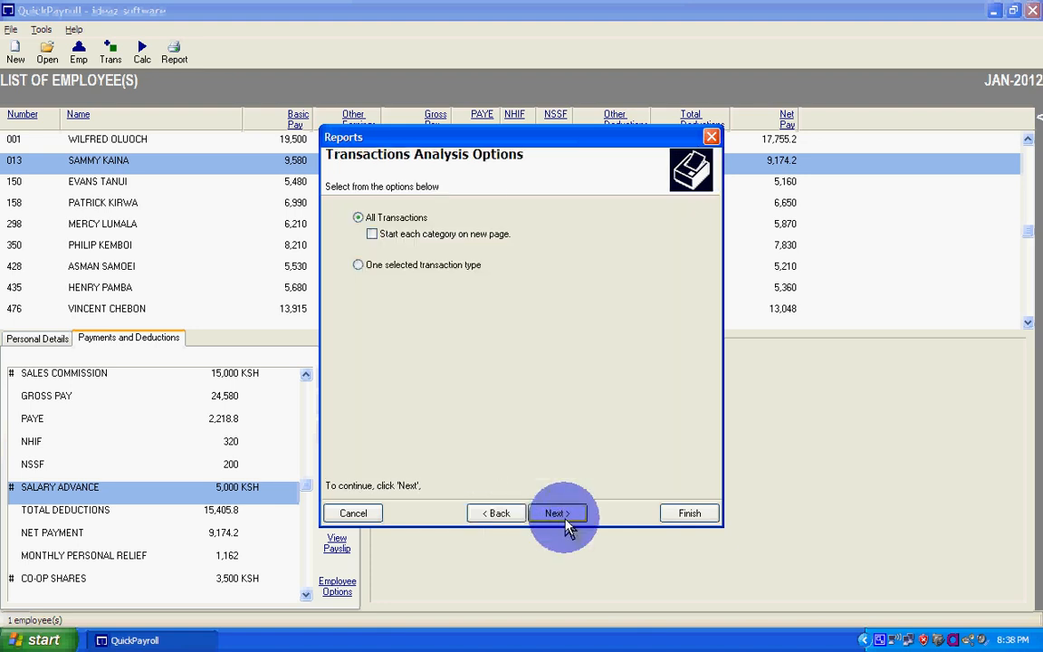
left_click(688, 513)
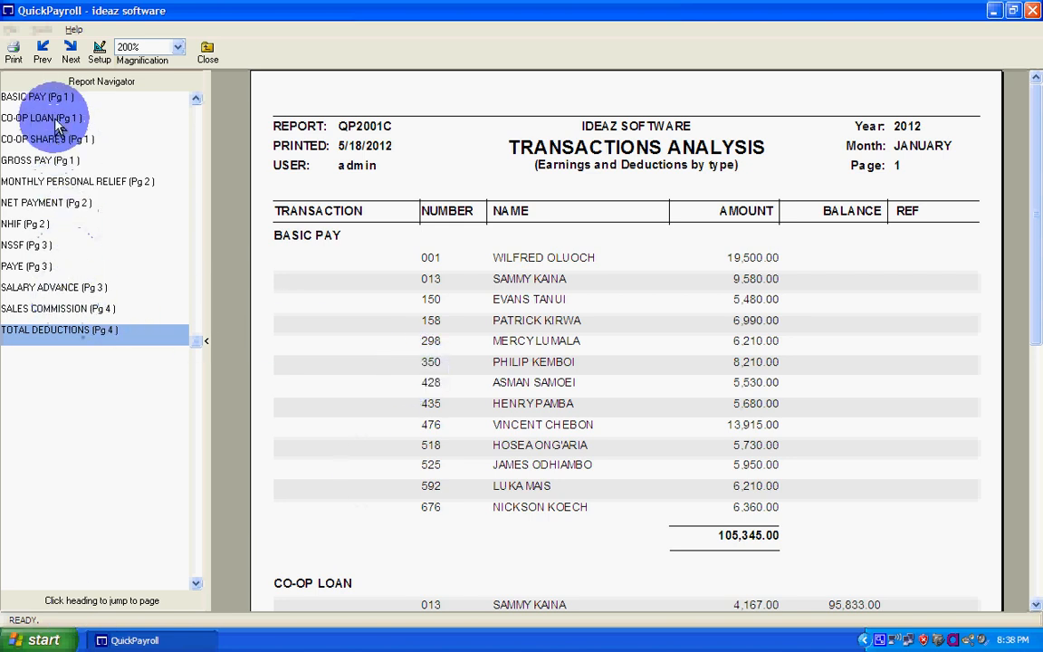
- Examine the GROSS PAY, NET PAYMENT, NHIF, SALARY ADVANCE, SALES COMMISSION and TOTAL DEDUCTIONS sections of the transactions analysis
mouse_move(1036, 163)
left_mouse_down()
mouse_move(1040, 435)
mouse_move(1038, 174)
left_mouse_up()
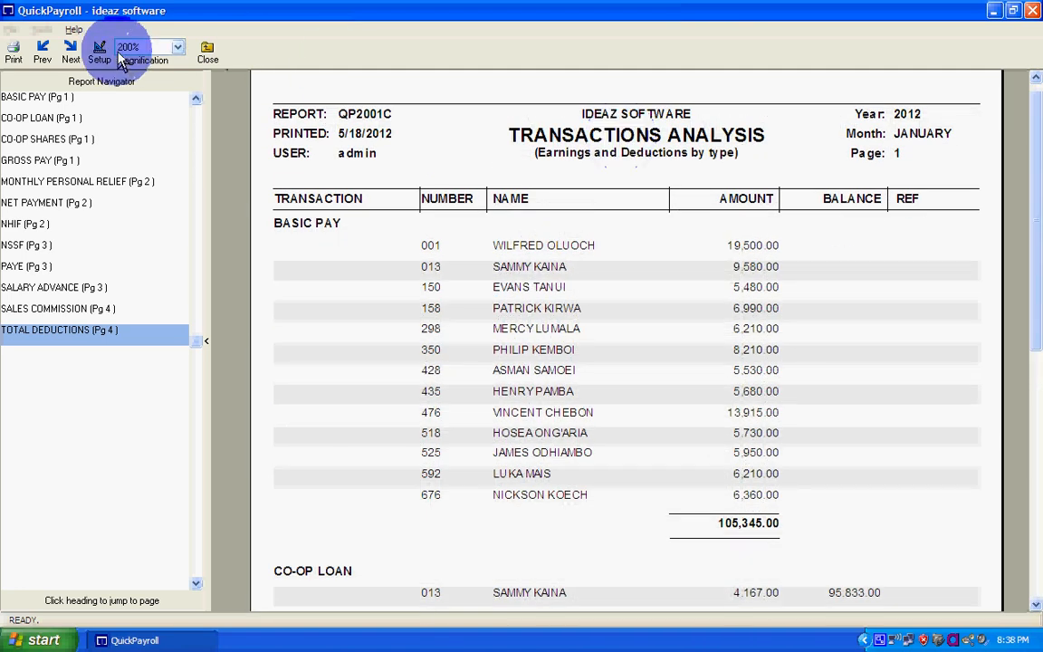
left_click(63, 53)
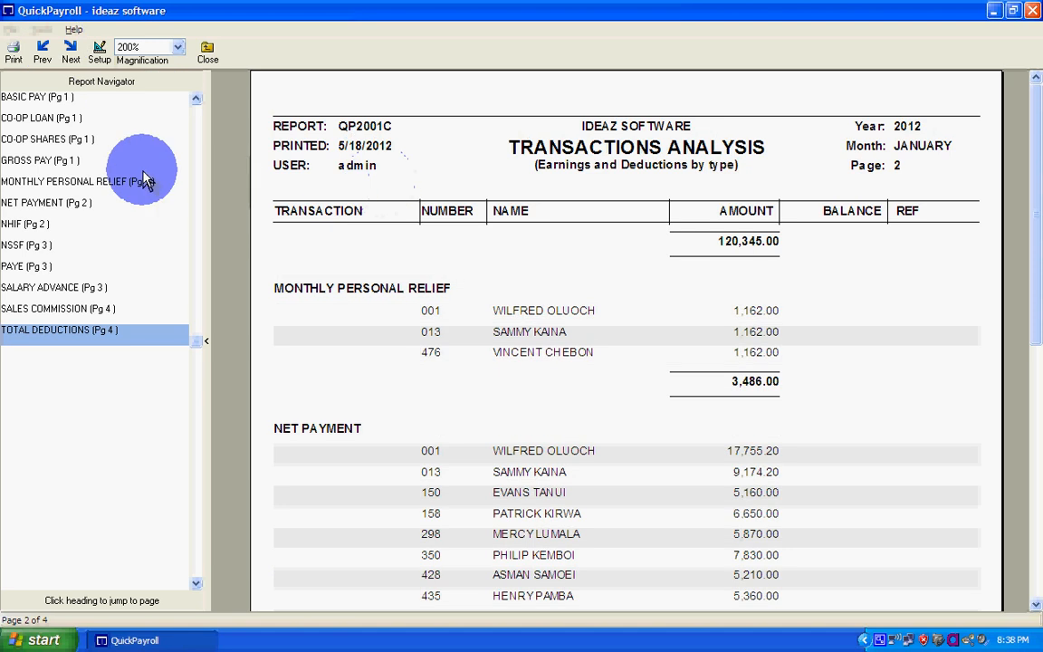
left_click(41, 163)
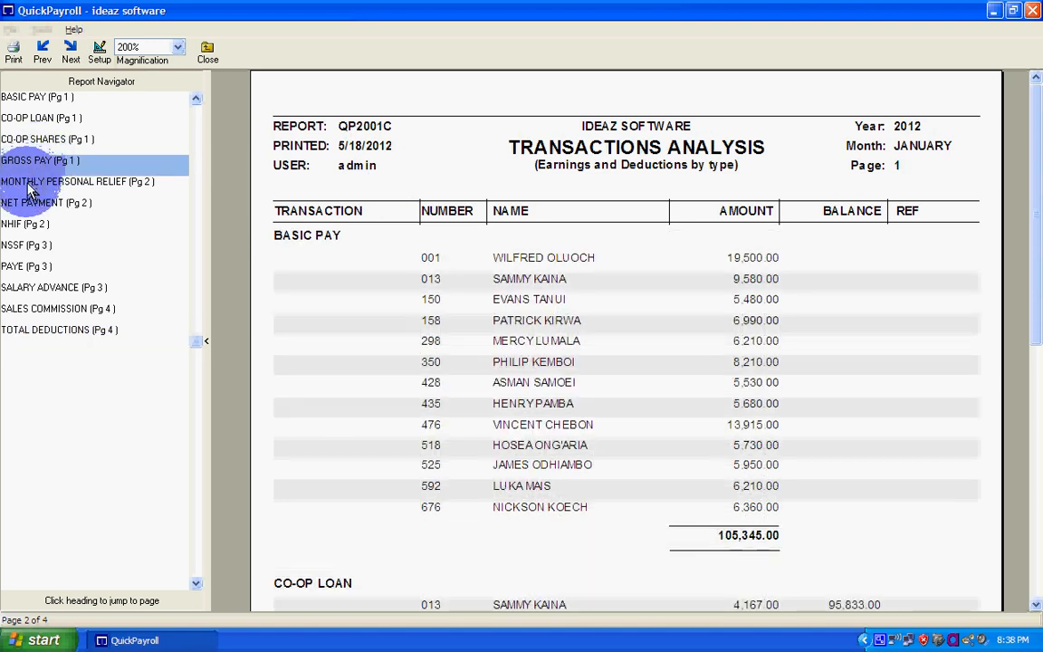
left_click(30, 207)
left_click(24, 227)
left_click(56, 289)
left_click(66, 310)
left_click_drag(1032, 233, 1039, 318)
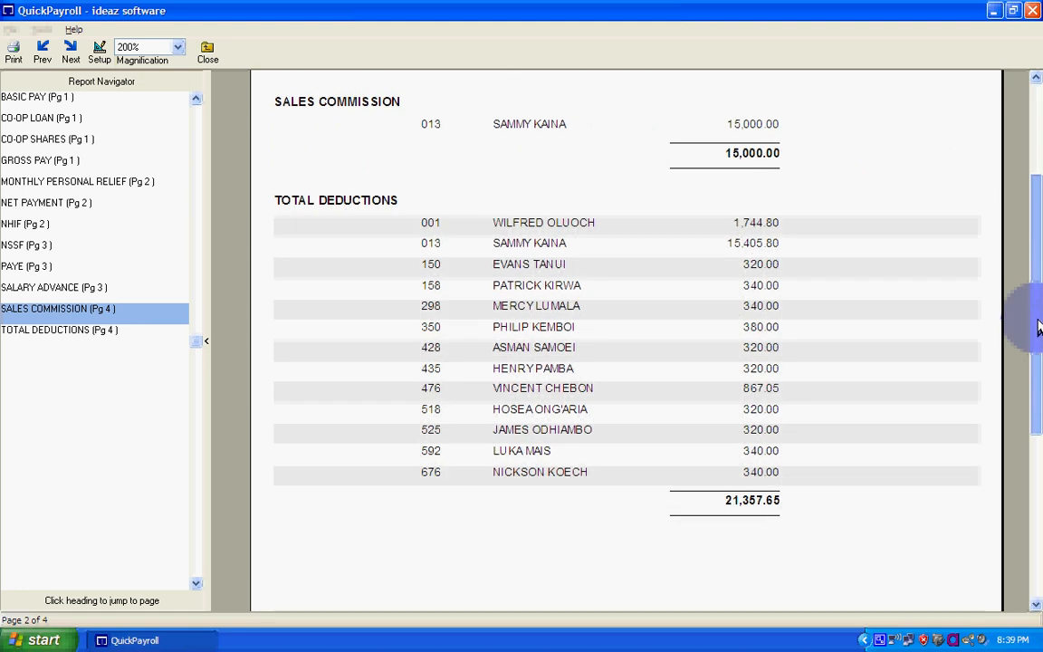
- Close the transactions analysis report and select the fifth employee in the list
left_click(207, 52)
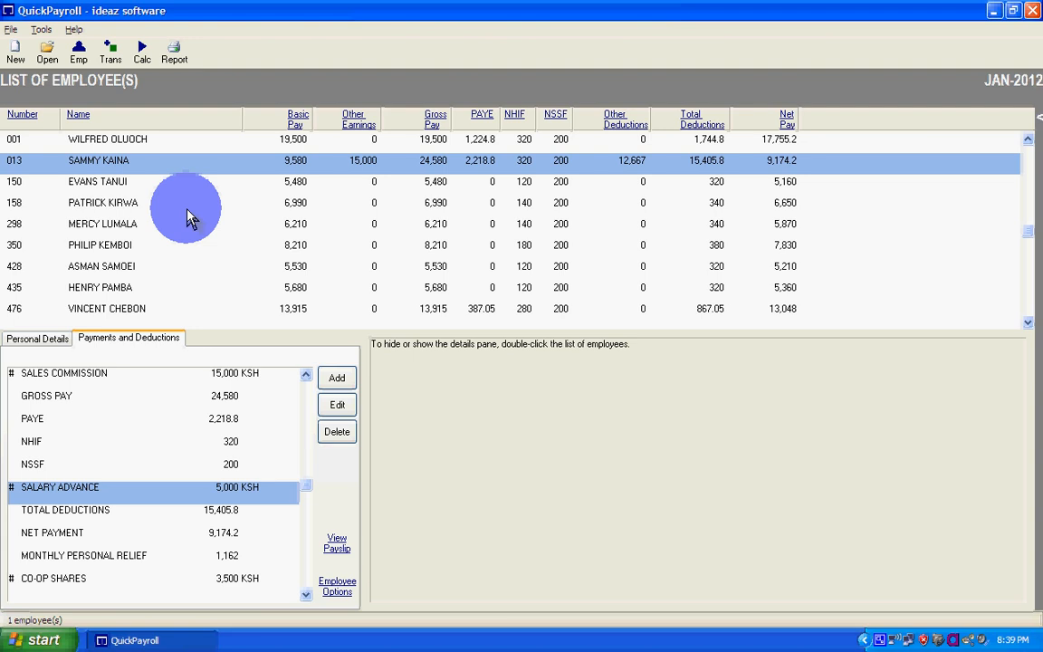
left_click(124, 232)
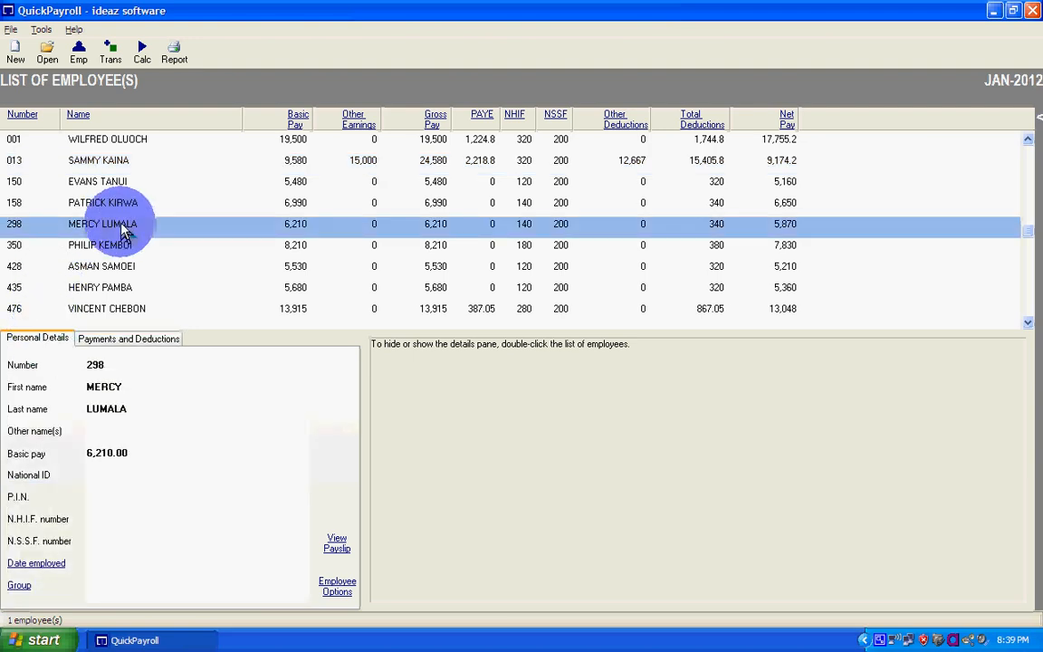